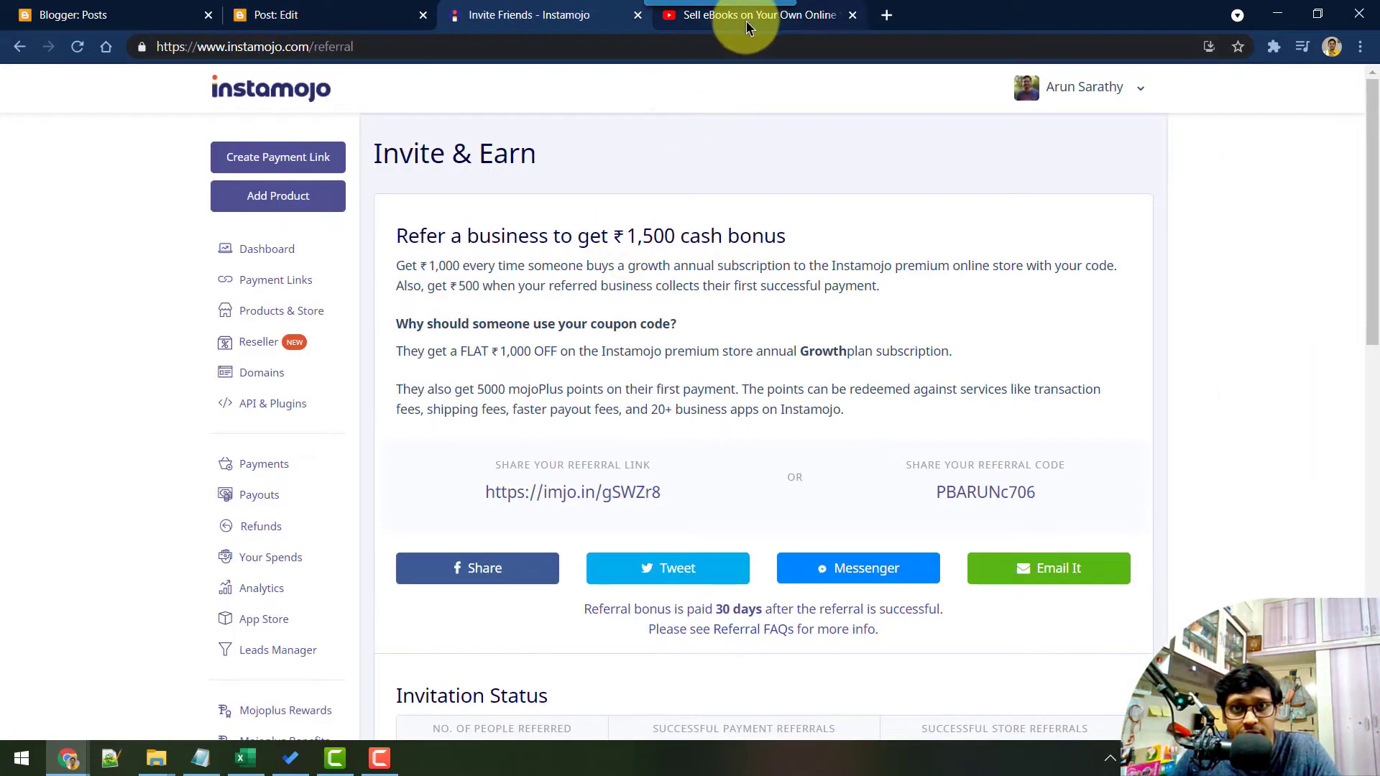
# Go to Payment Links, dismiss the default link's sharing dialog, and start a new payment link
pyautogui.click(746, 18)
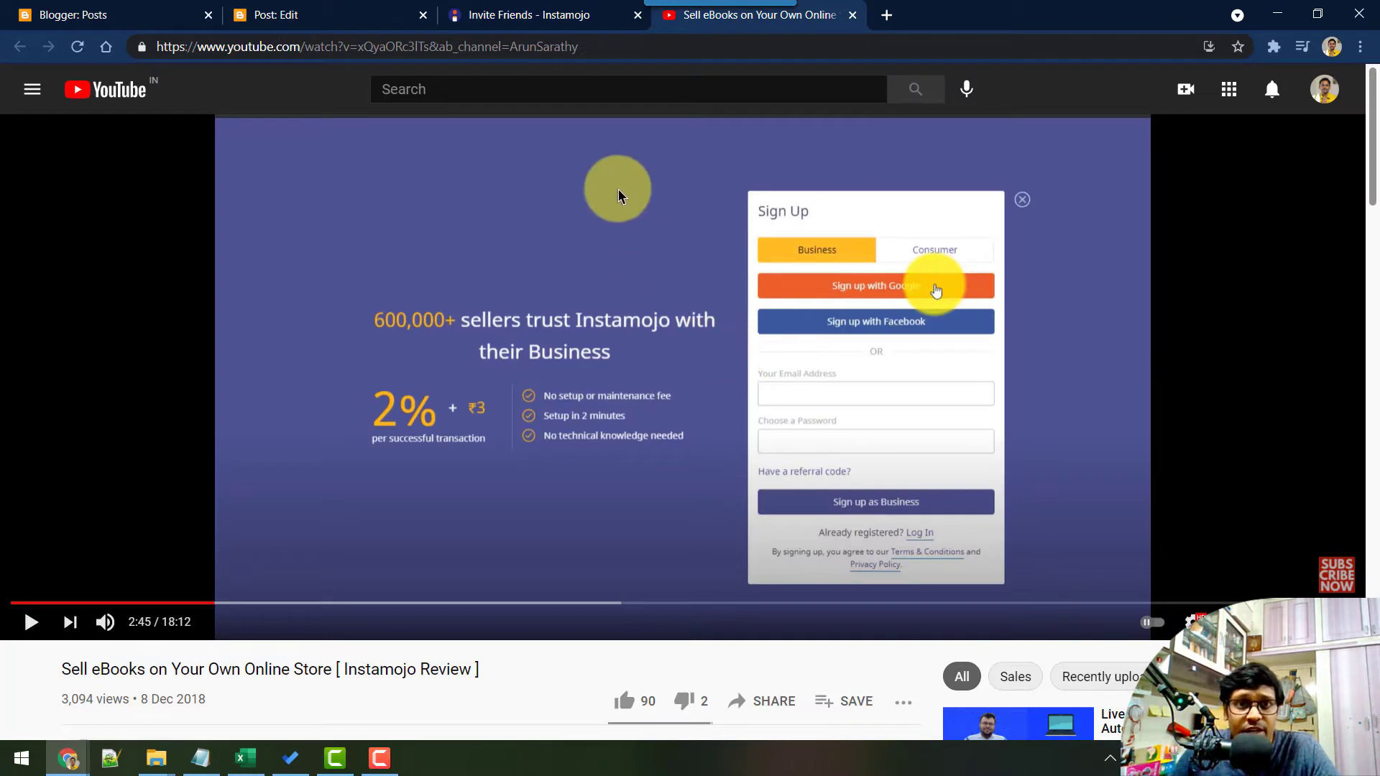
pyautogui.click(530, 19)
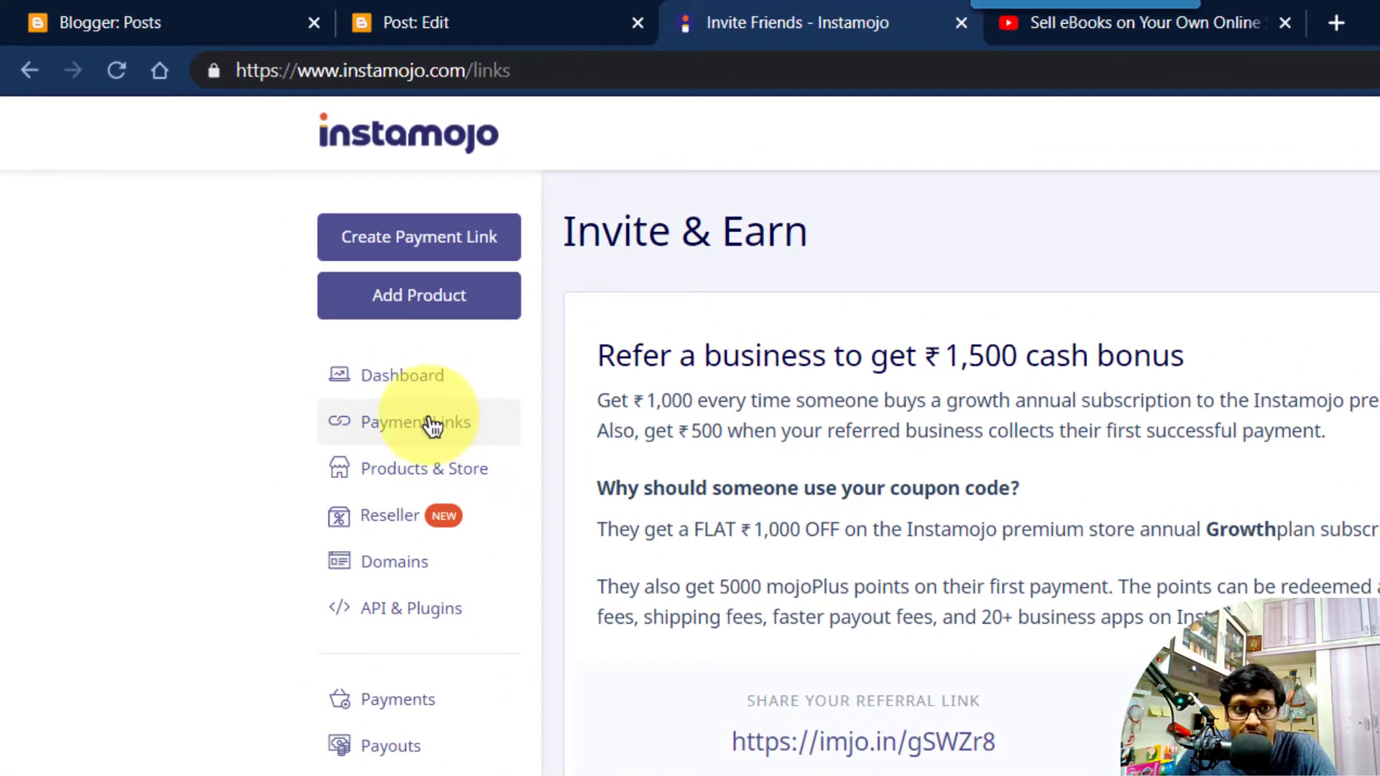
pyautogui.click(431, 425)
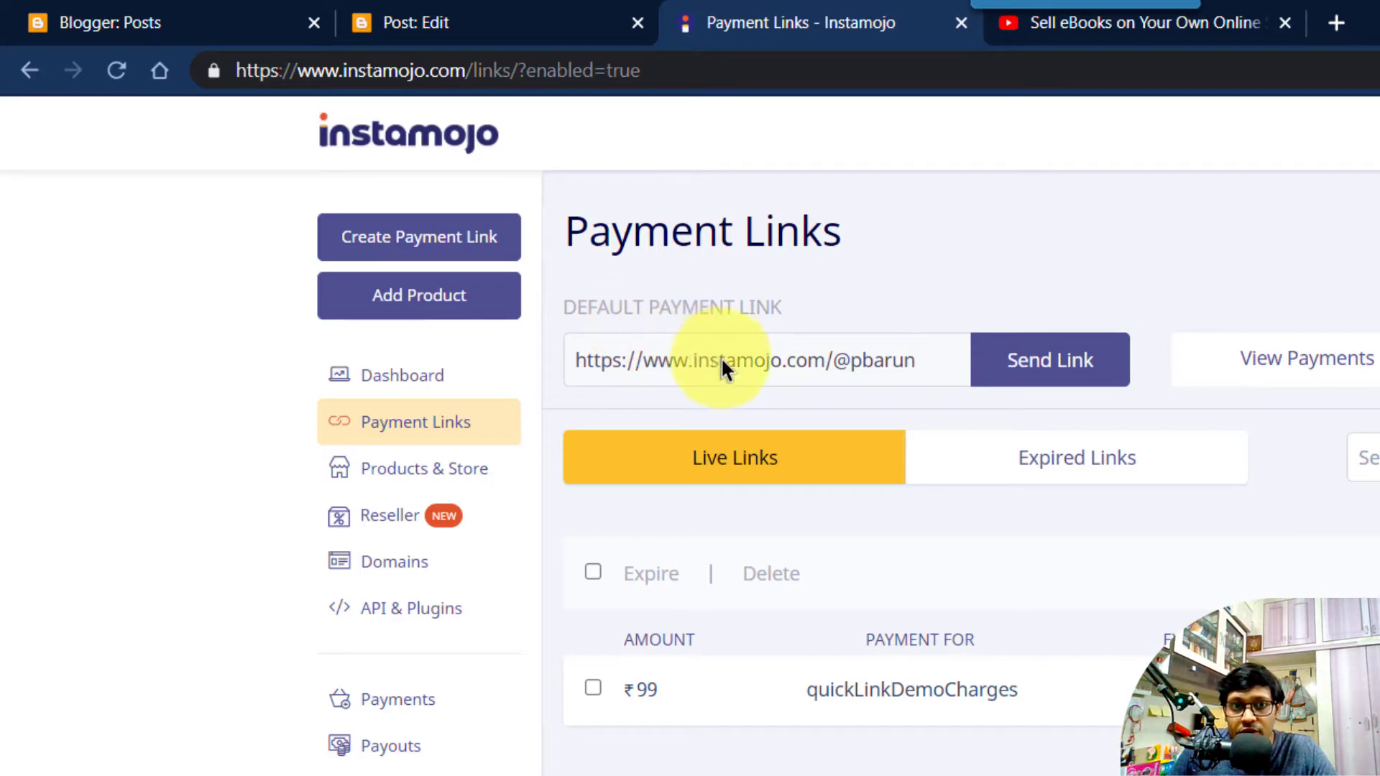
pyautogui.click(1047, 367)
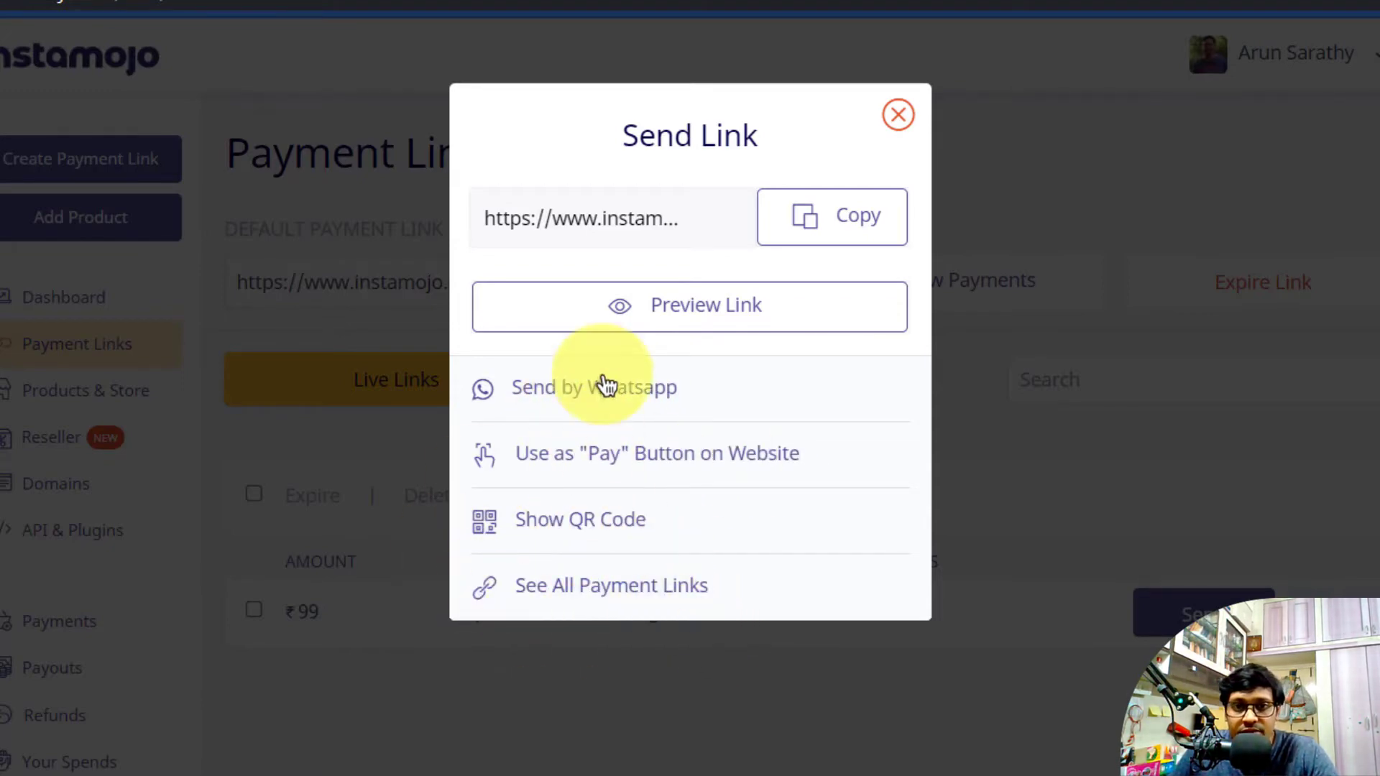
pyautogui.click(69, 192)
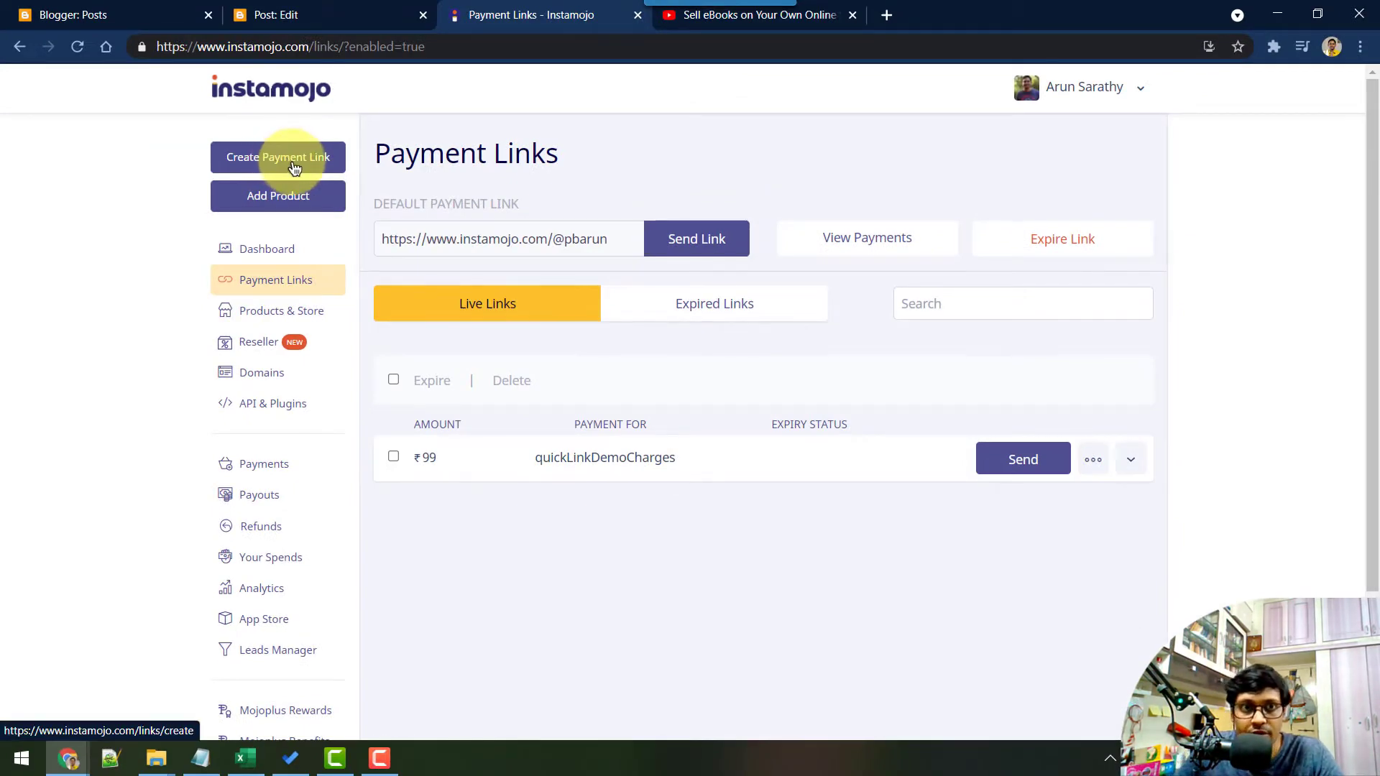
pyautogui.click(294, 165)
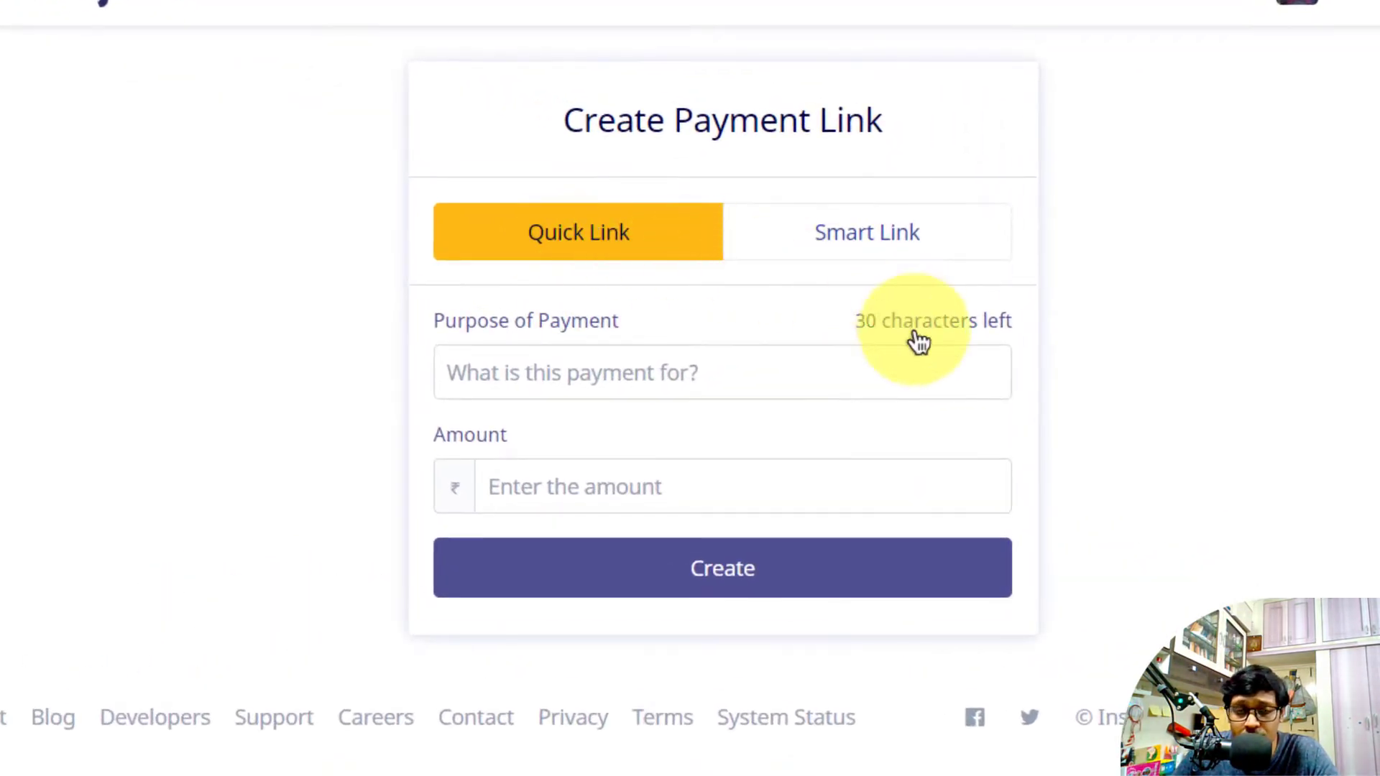
# Create a Quick Link with purpose 'Online Pottery Classes' and amount ₹499
pyautogui.click(943, 235)
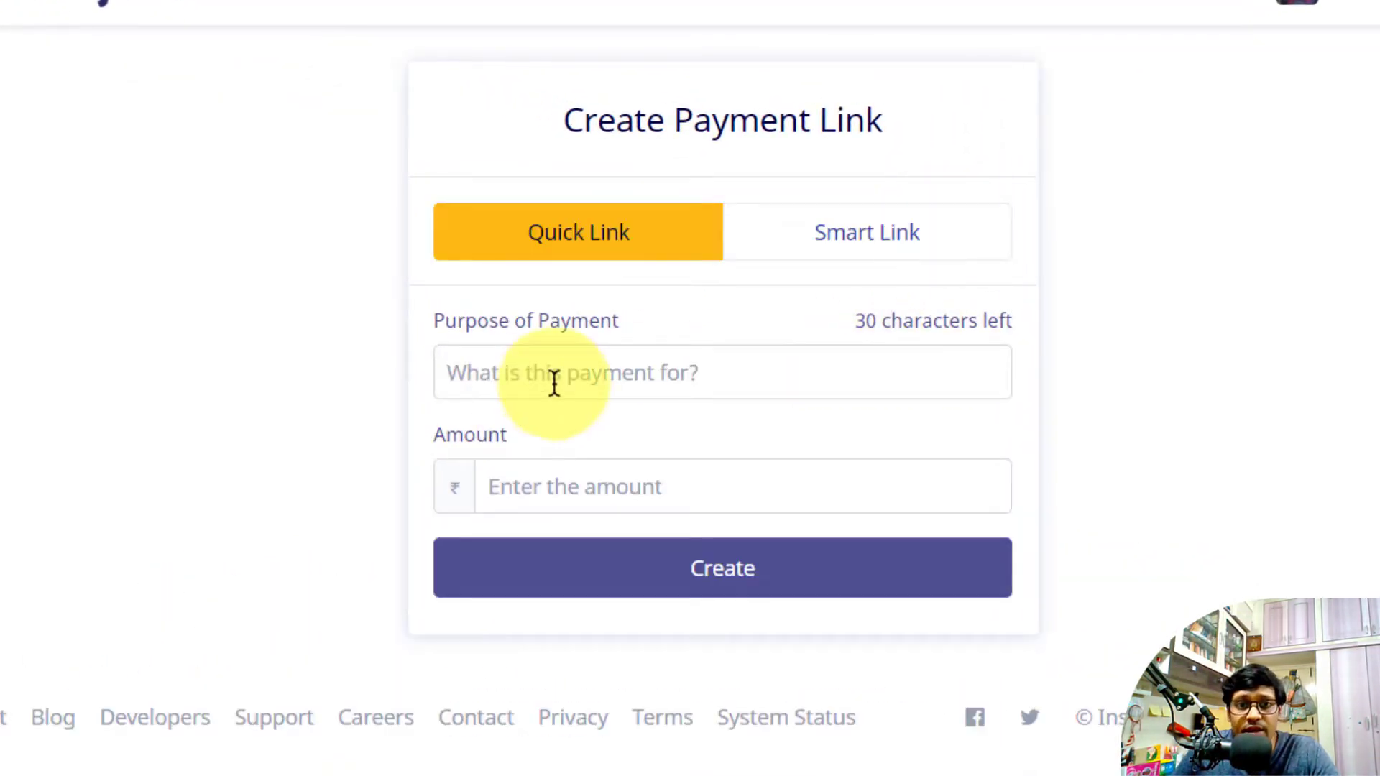
pyautogui.click(542, 380)
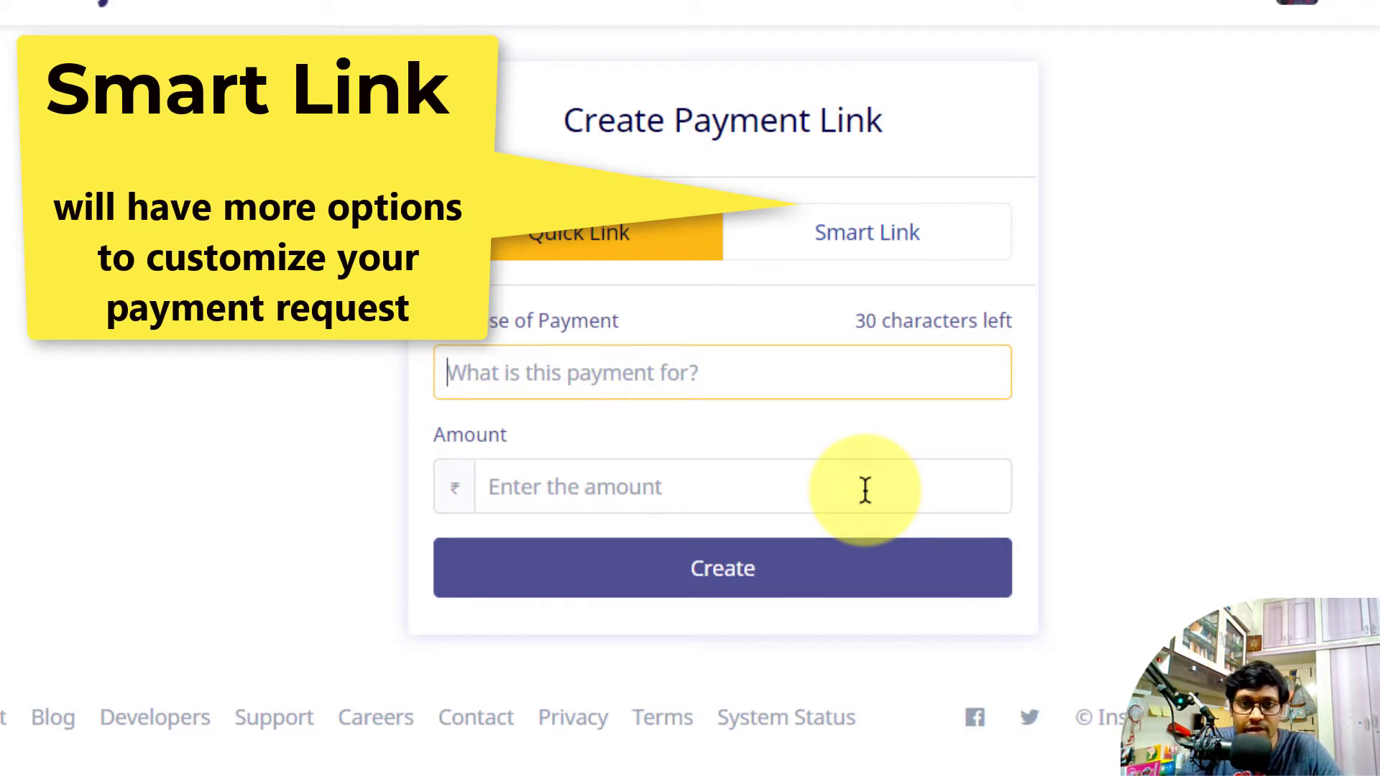
pyautogui.write('Online Pott')
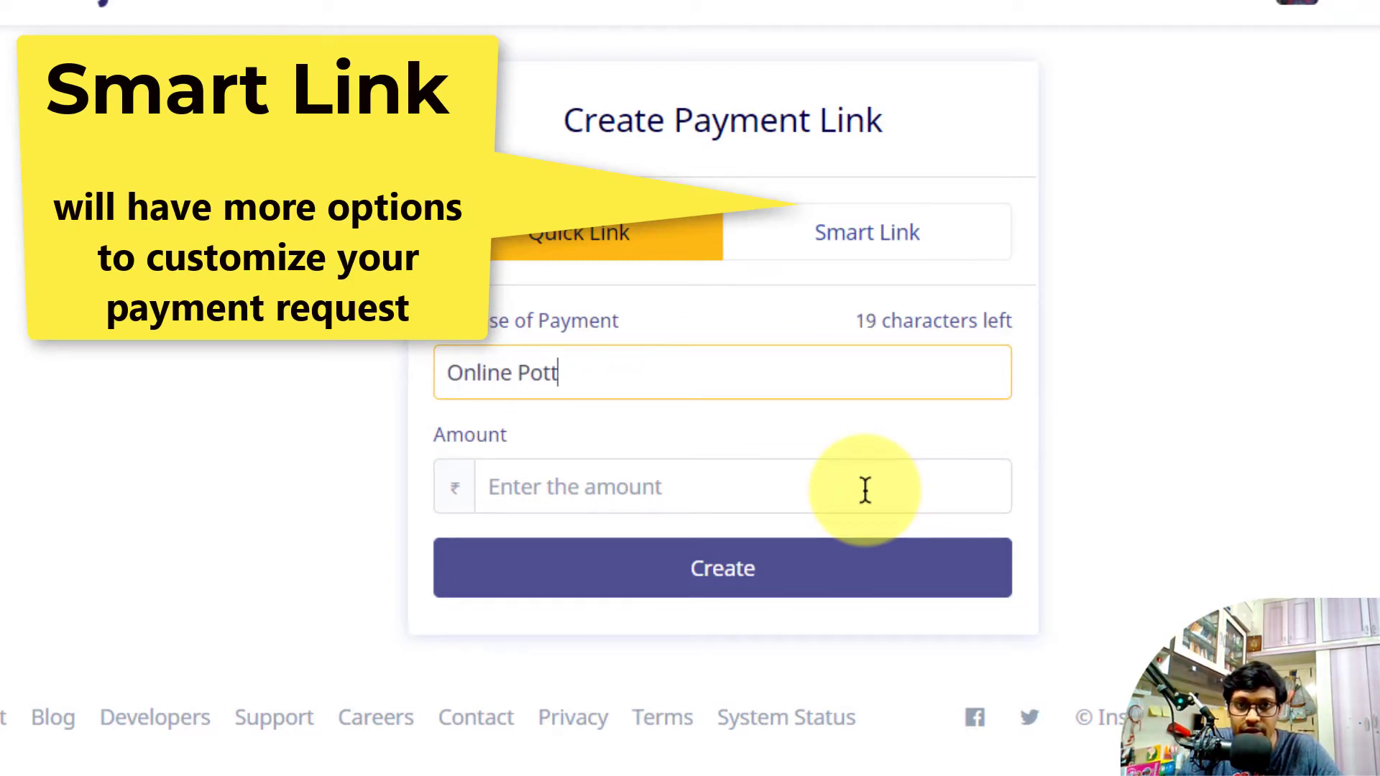
pyautogui.write('ery Classes')
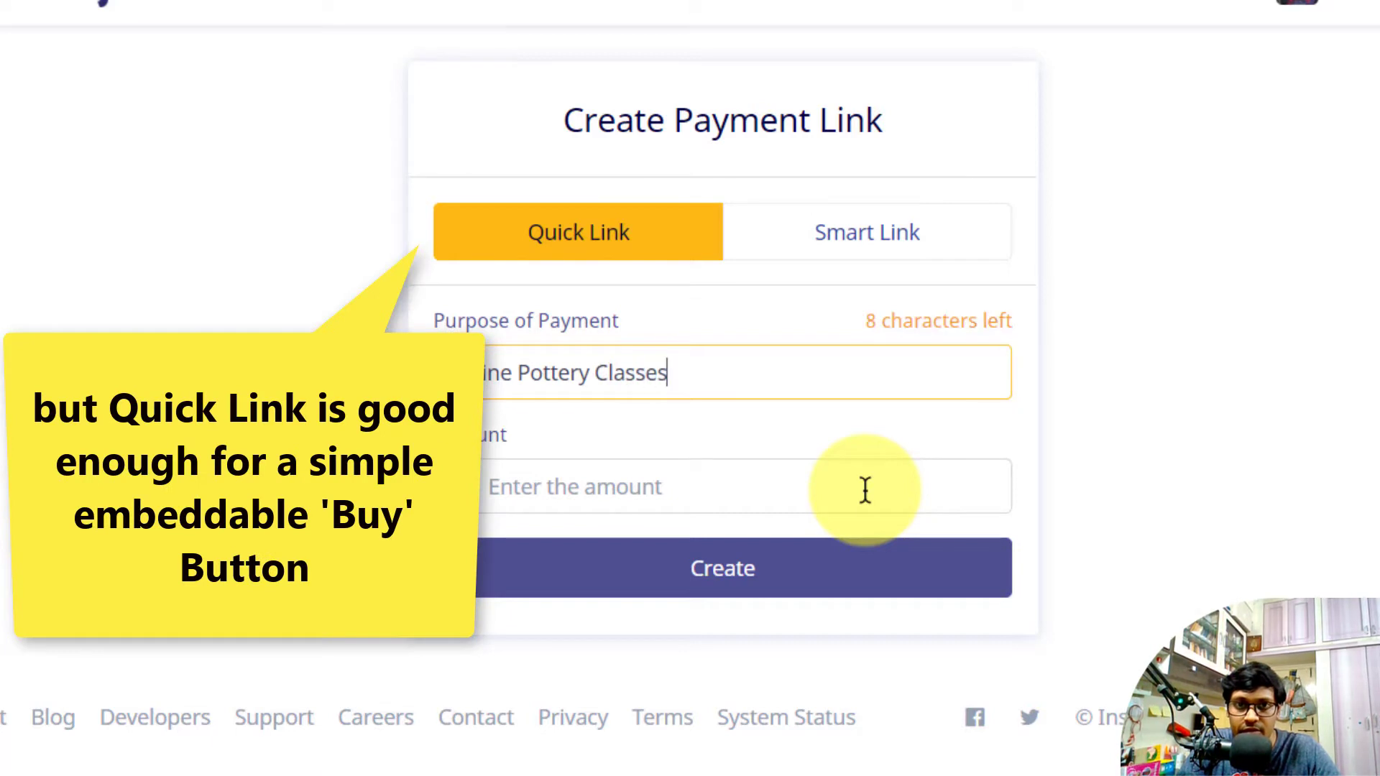
pyautogui.click(566, 505)
pyautogui.write('499')
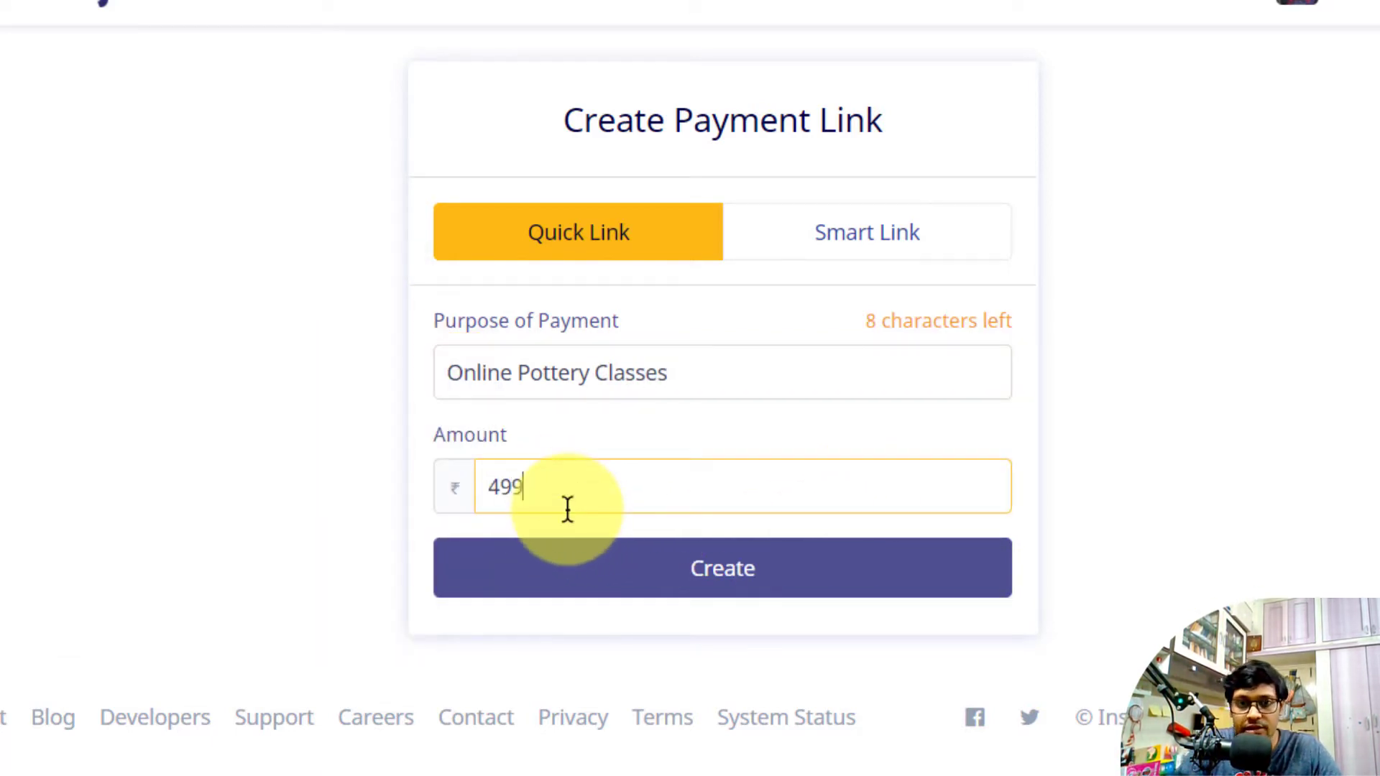
pyautogui.click(737, 583)
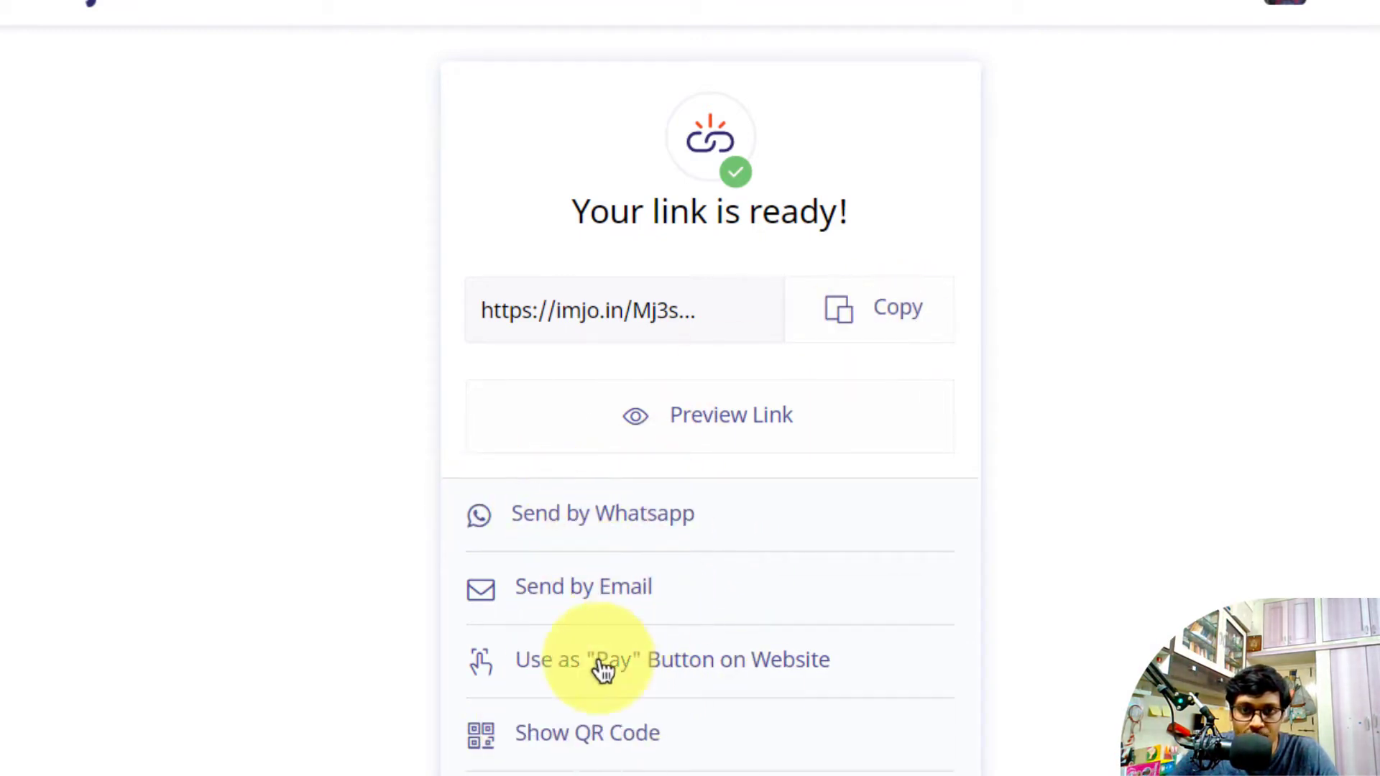
# Turn the link into a website pay button labelled 'Pay now (support the creator)'
pyautogui.click(686, 672)
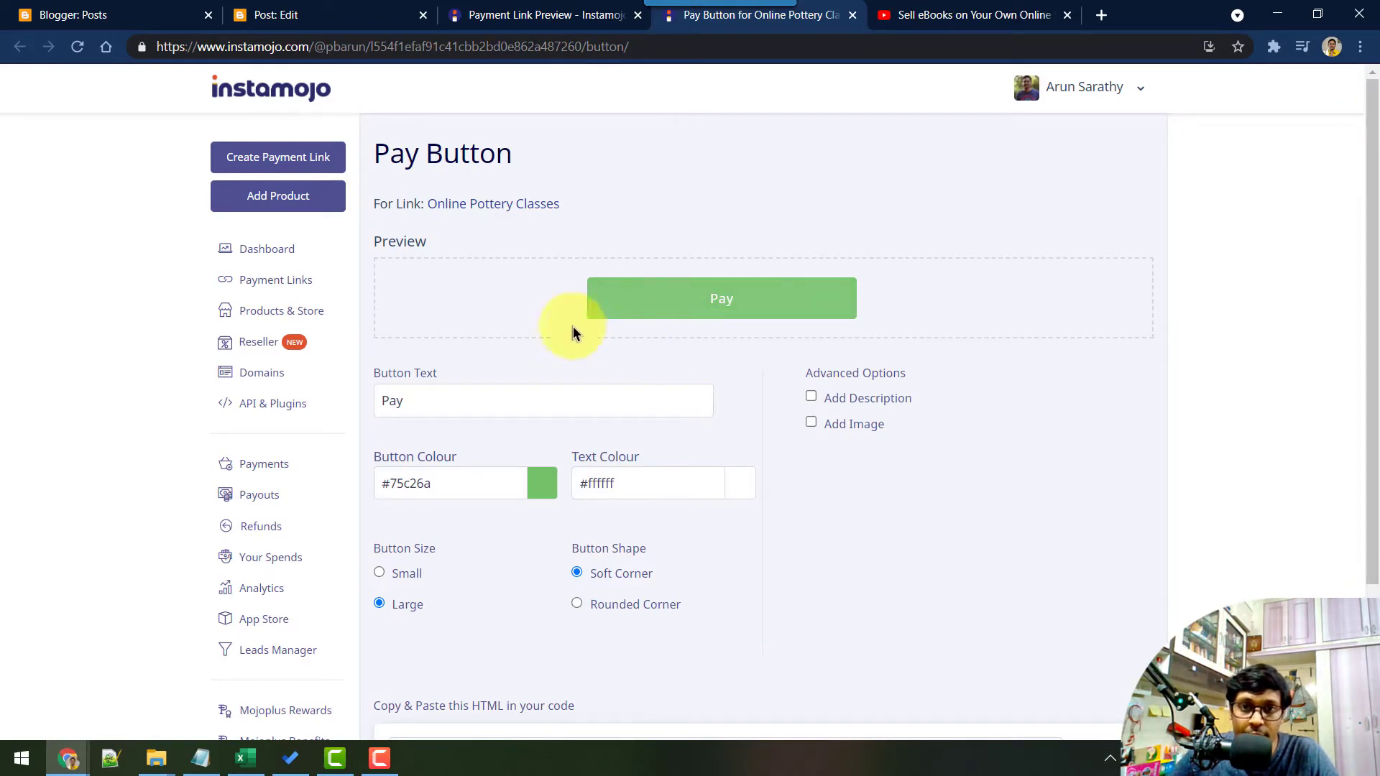
pyautogui.moveTo(429, 406); pyautogui.dragTo(301, 410)
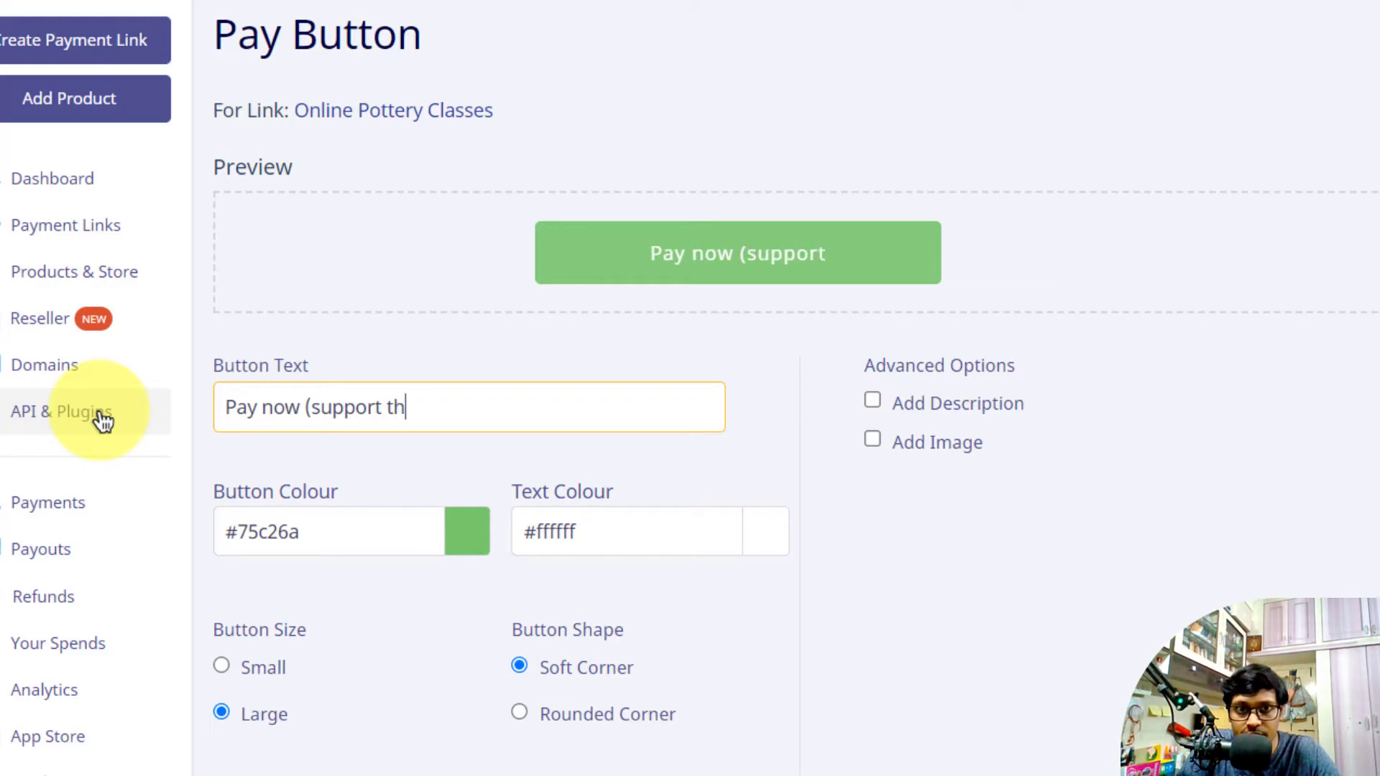
pyautogui.write(')')
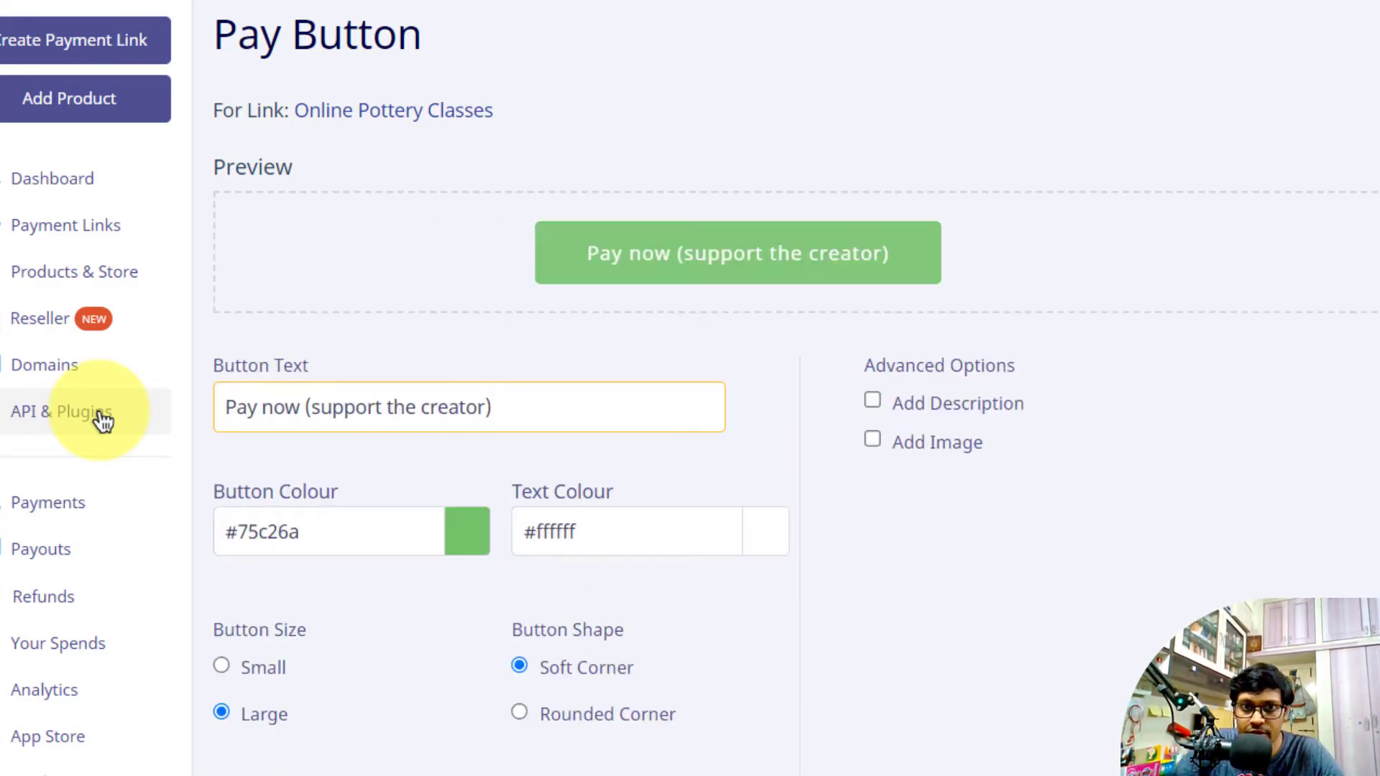
# Make the pay button orange (#db3e00) and copy its HTML code
pyautogui.click(468, 544)
pyautogui.click(306, 604)
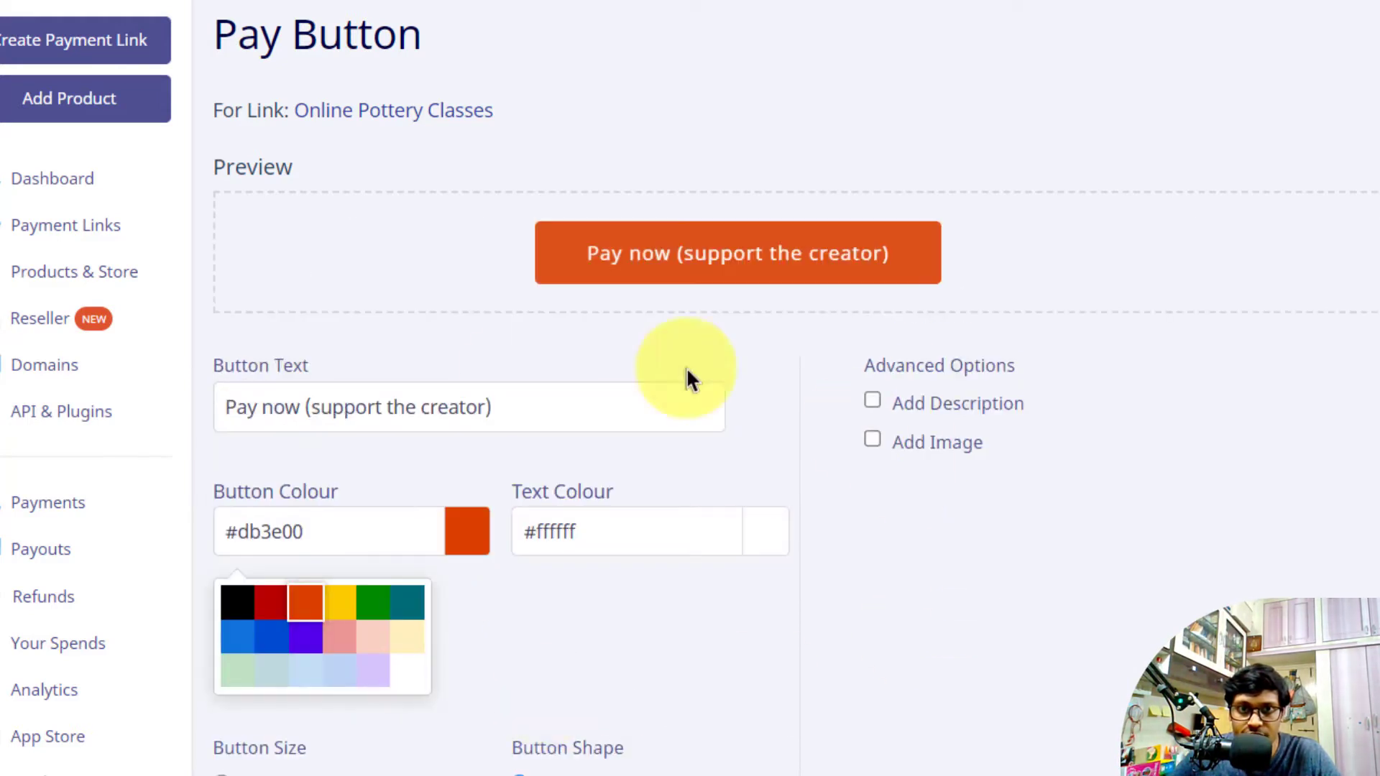
pyautogui.scroll(-2, 682, 402)
pyautogui.click(808, 507)
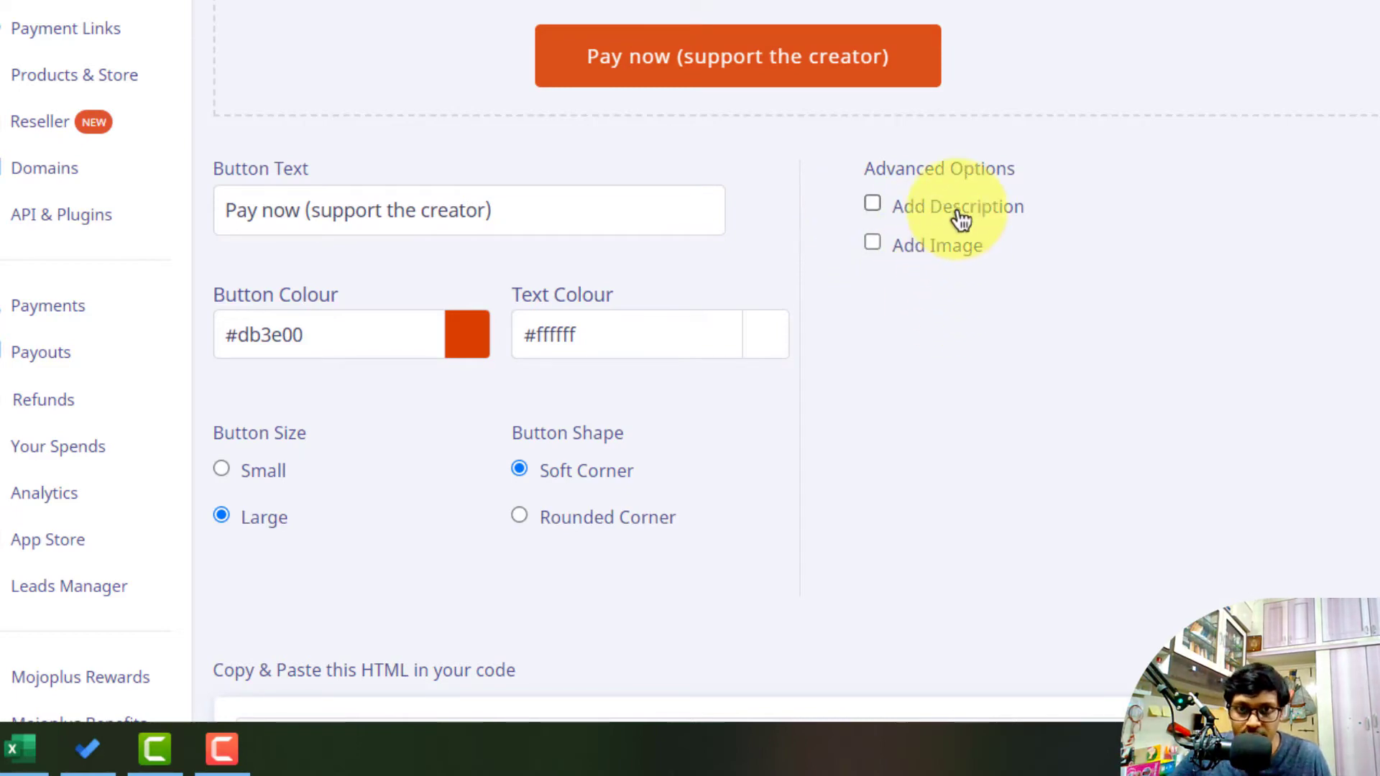
pyautogui.scroll(-4, 791, 262)
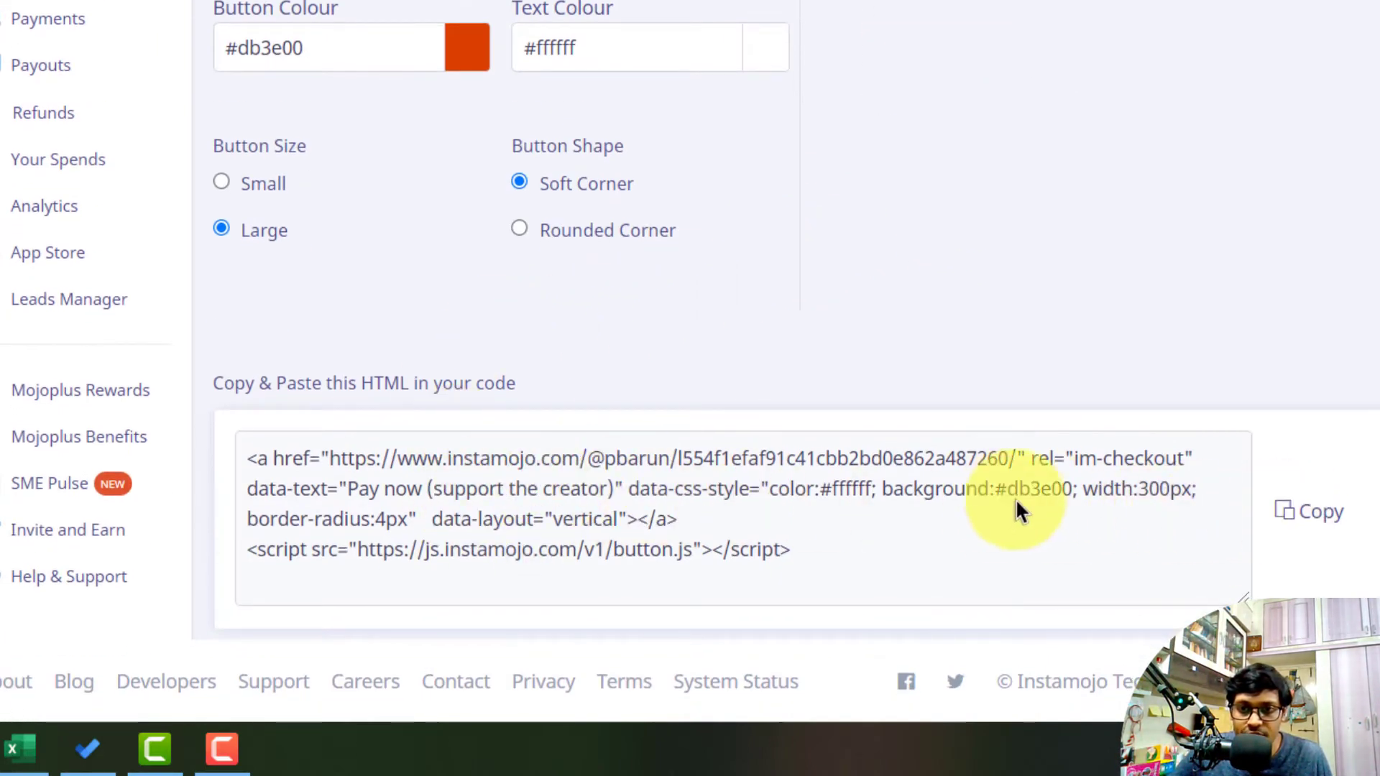
pyautogui.click(1310, 511)
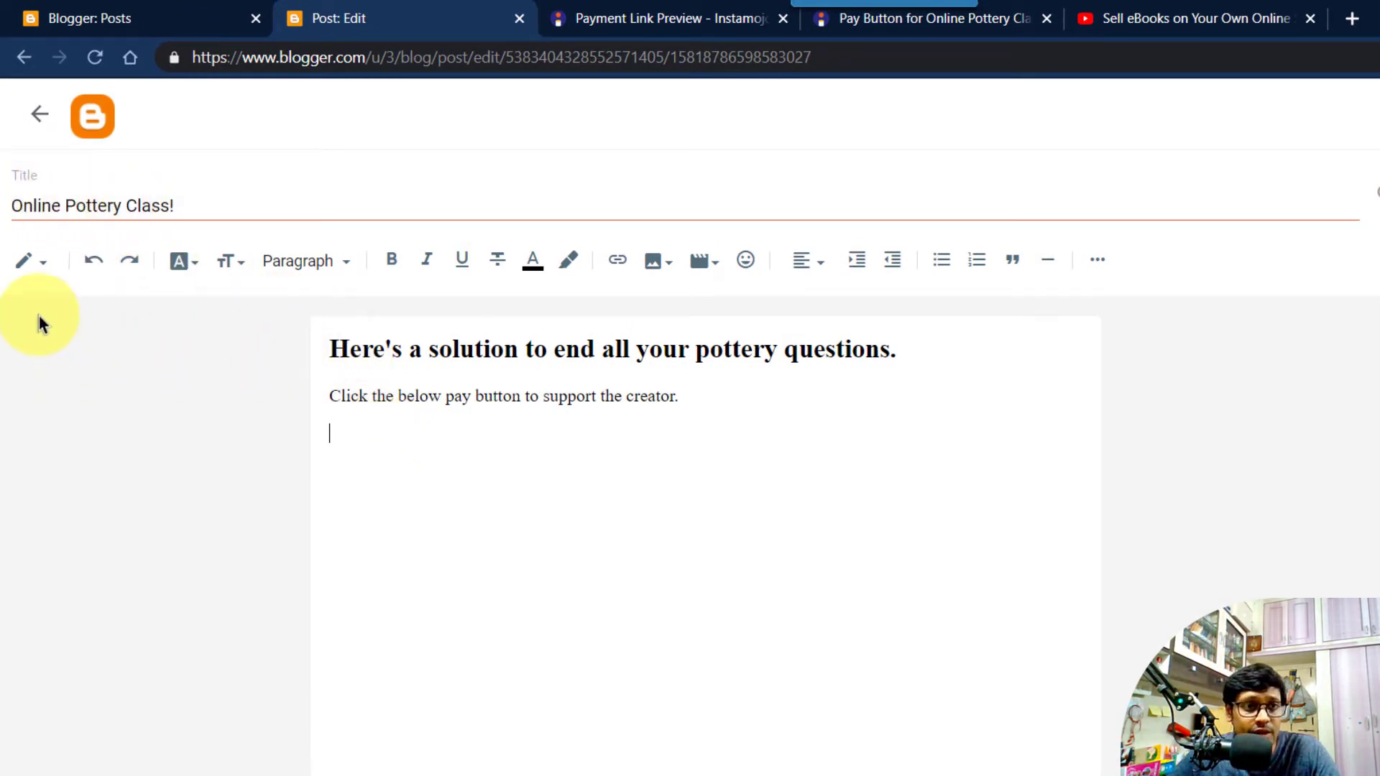
# In HTML view, paste the pay-button code on a new line below the support-the-creator paragraph
pyautogui.click(42, 267)
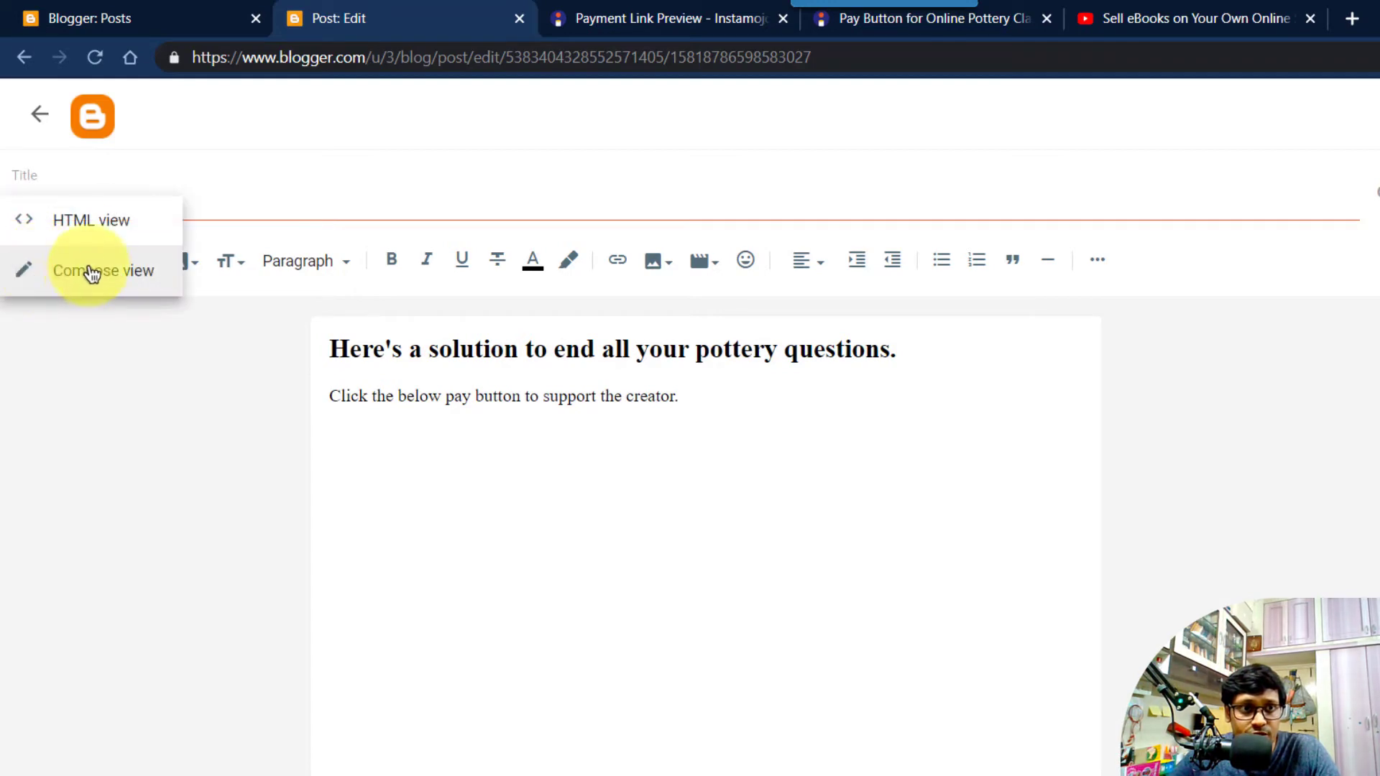
pyautogui.click(83, 225)
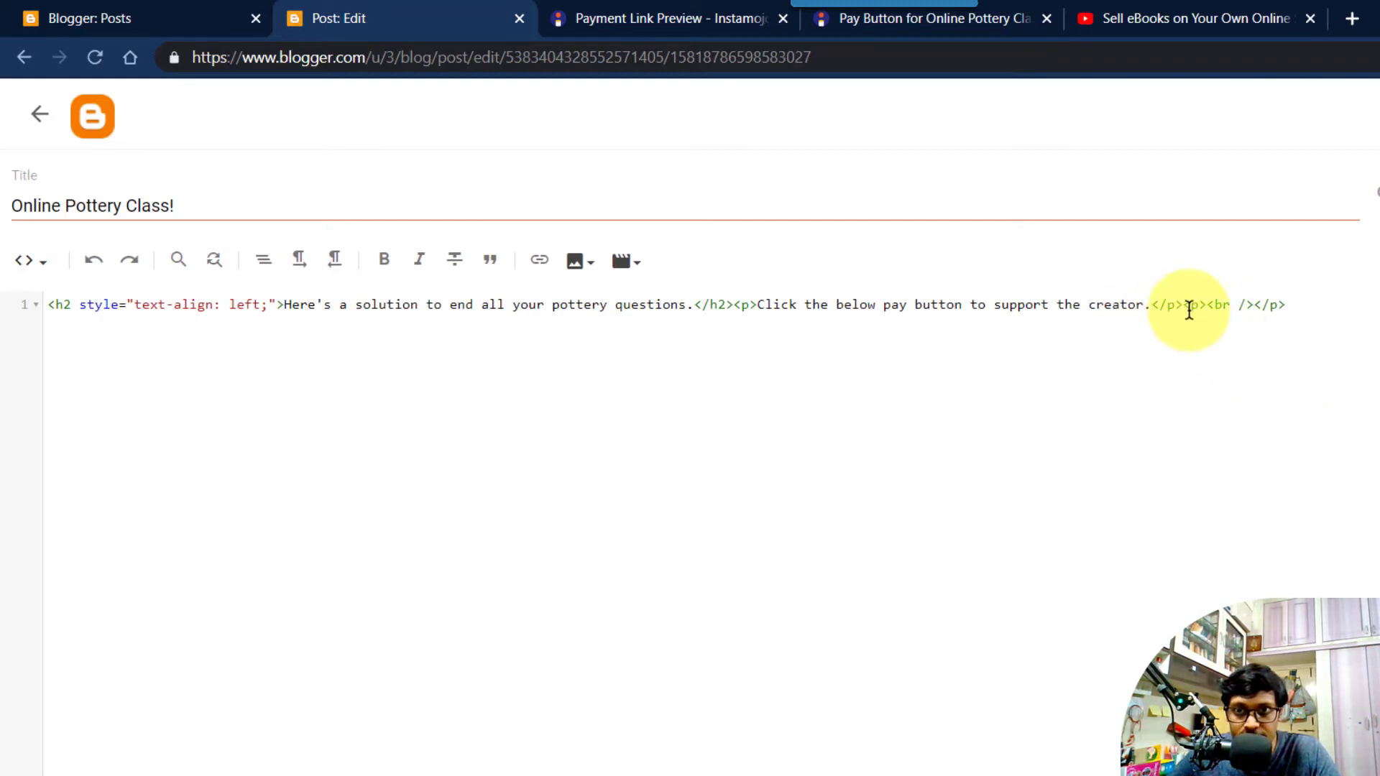
pyautogui.click(1210, 307)
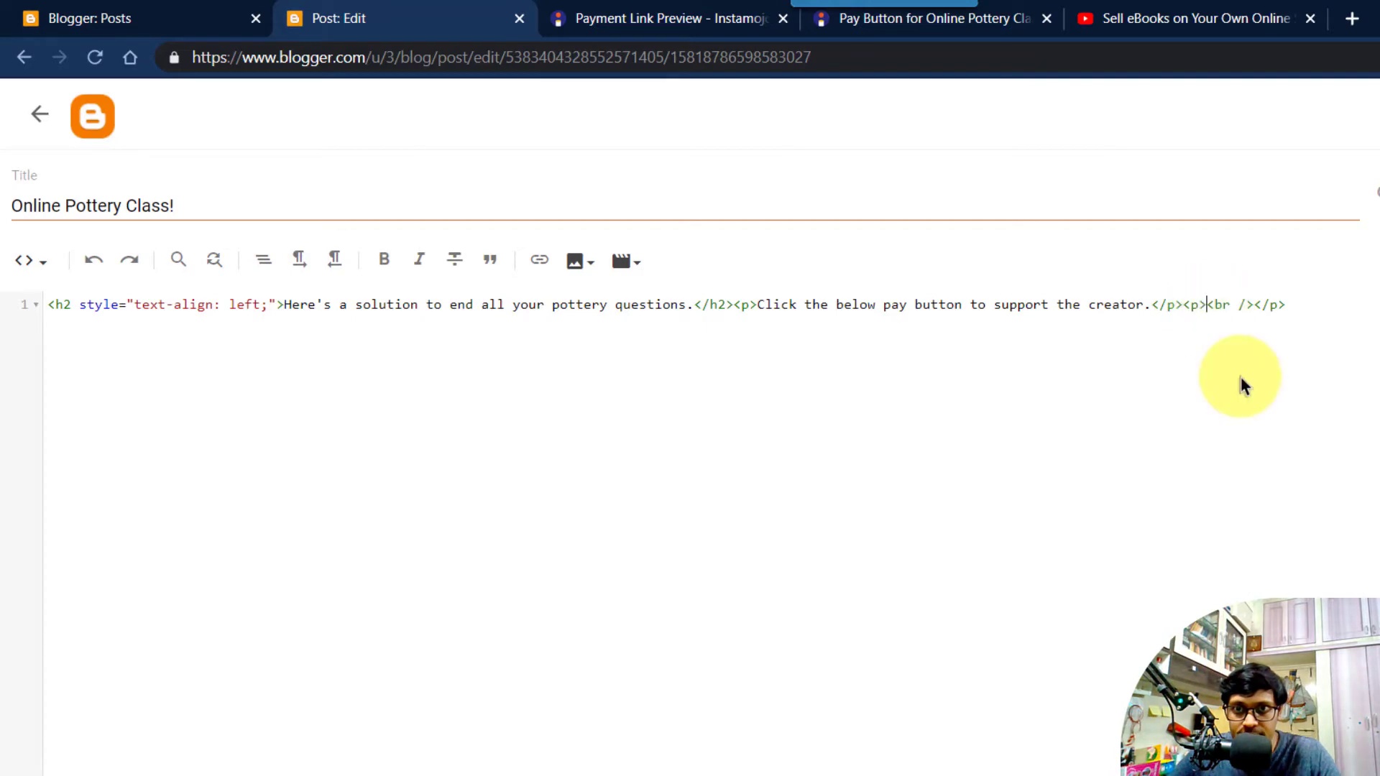
pyautogui.press('Return')
pyautogui.press('Return')
pyautogui.press('Return')
pyautogui.click(123, 335)
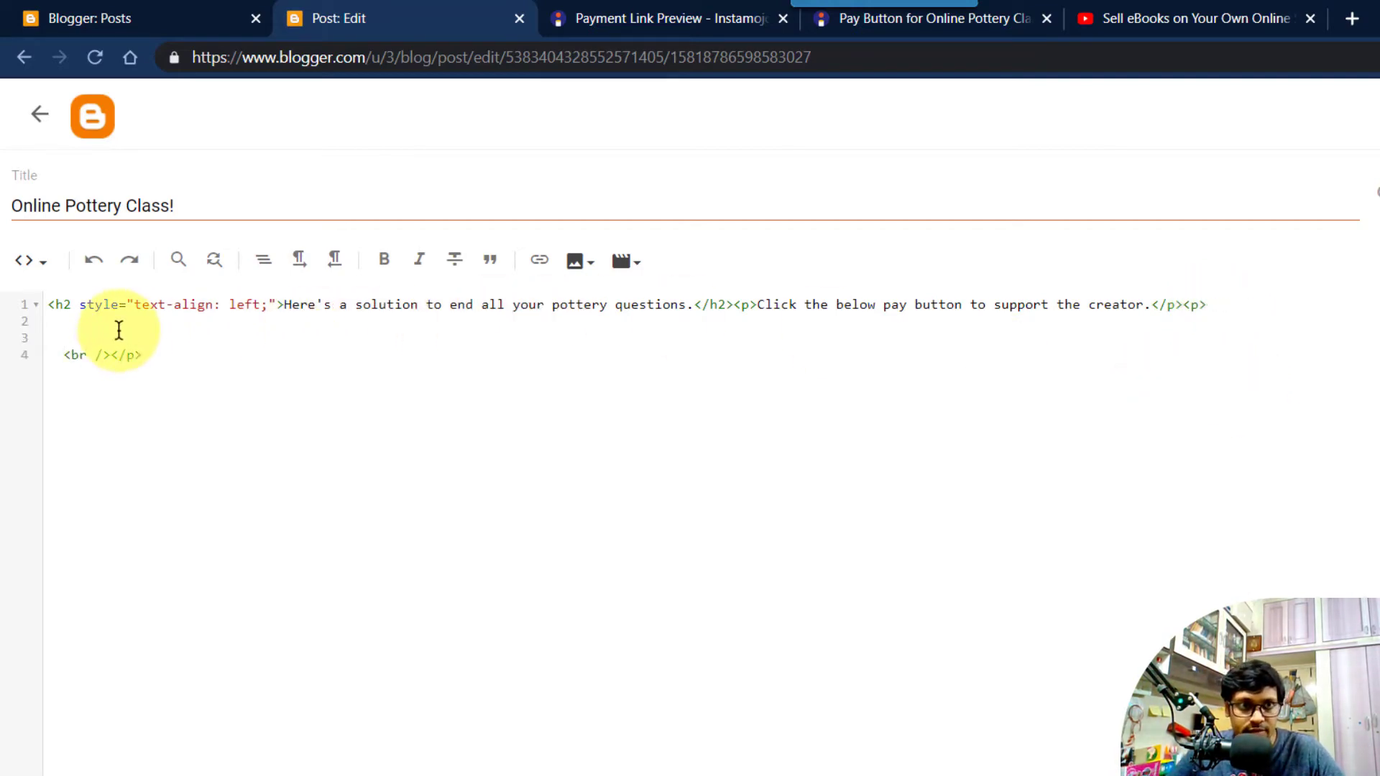
pyautogui.hotkey('ctrl', 'v')
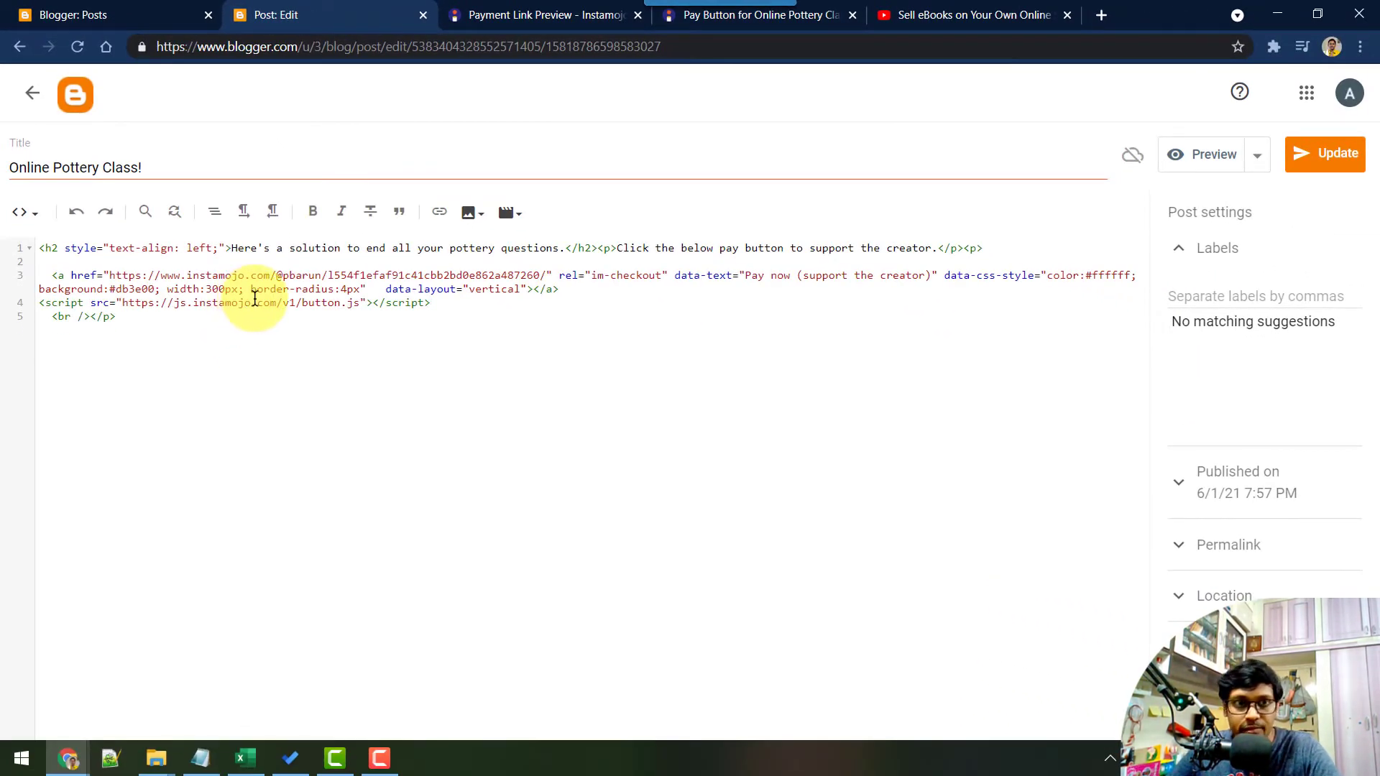
pyautogui.press('Return')
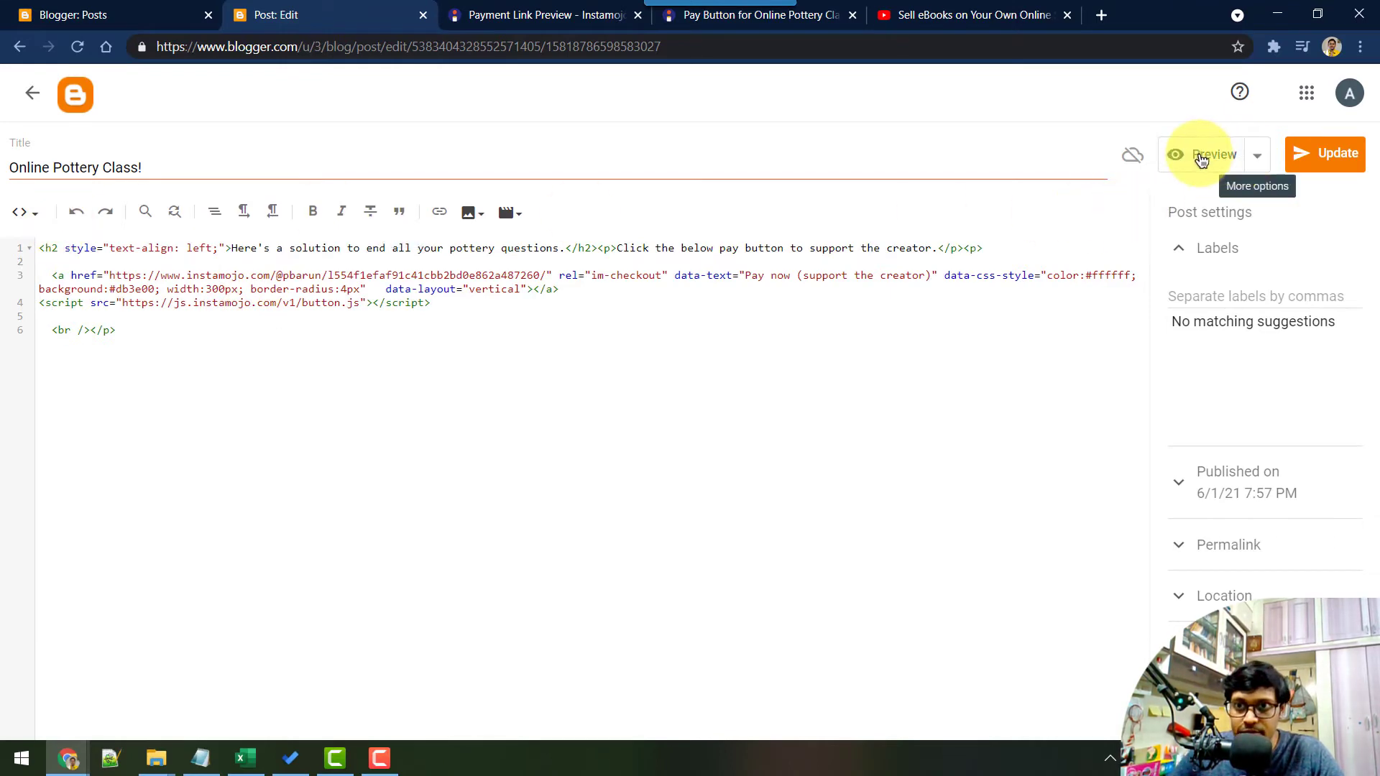
# Preview the post, then publish it and open the live 'Online Pottery Class!' post
pyautogui.click(1201, 156)
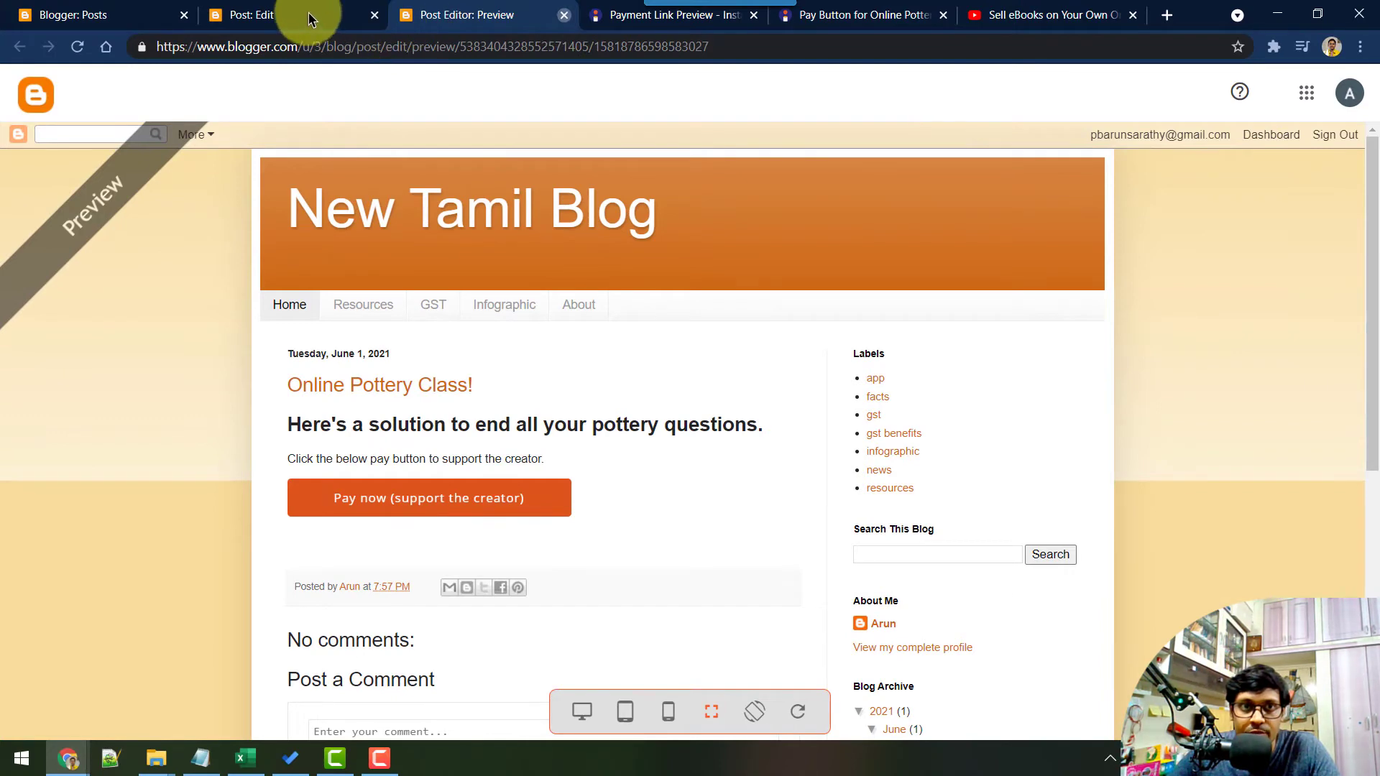
pyautogui.hotkey('ctrl', 'w')
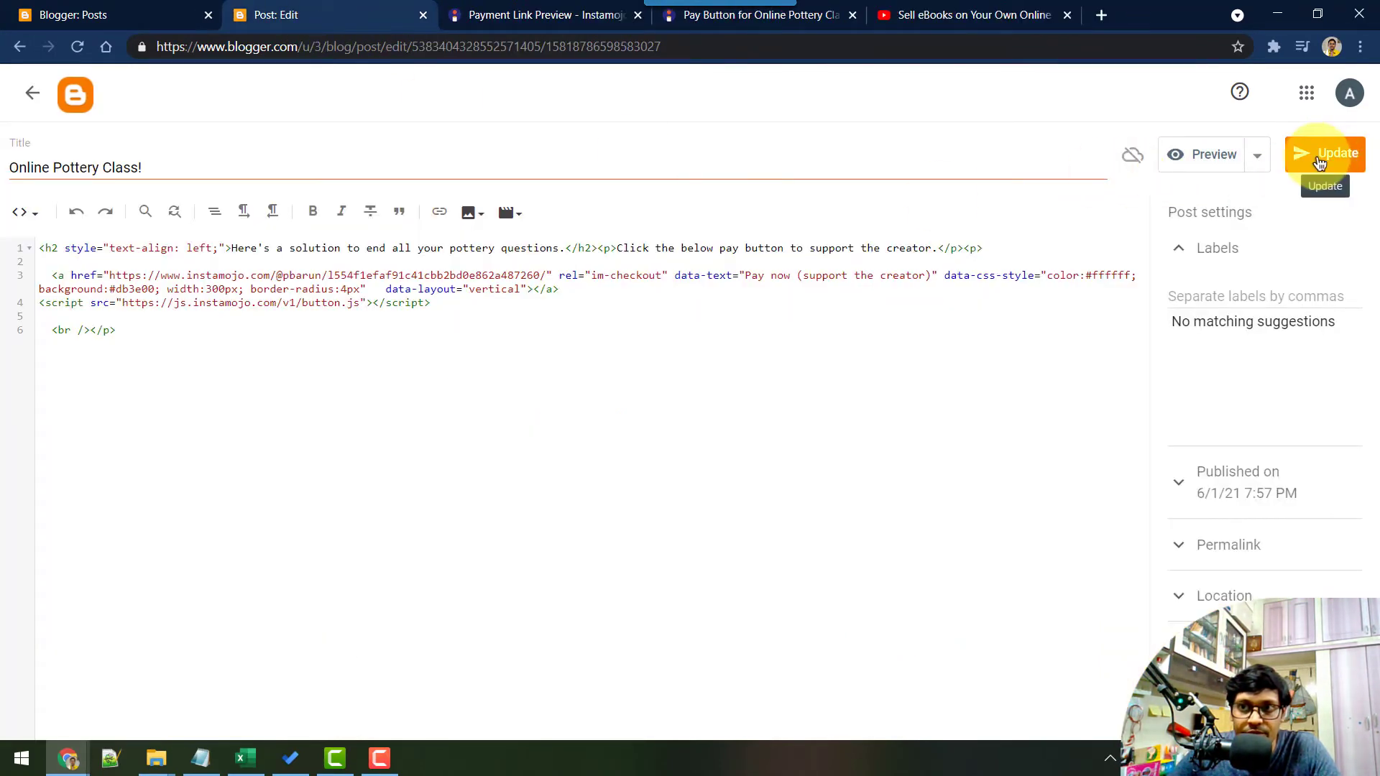
pyautogui.click(1319, 163)
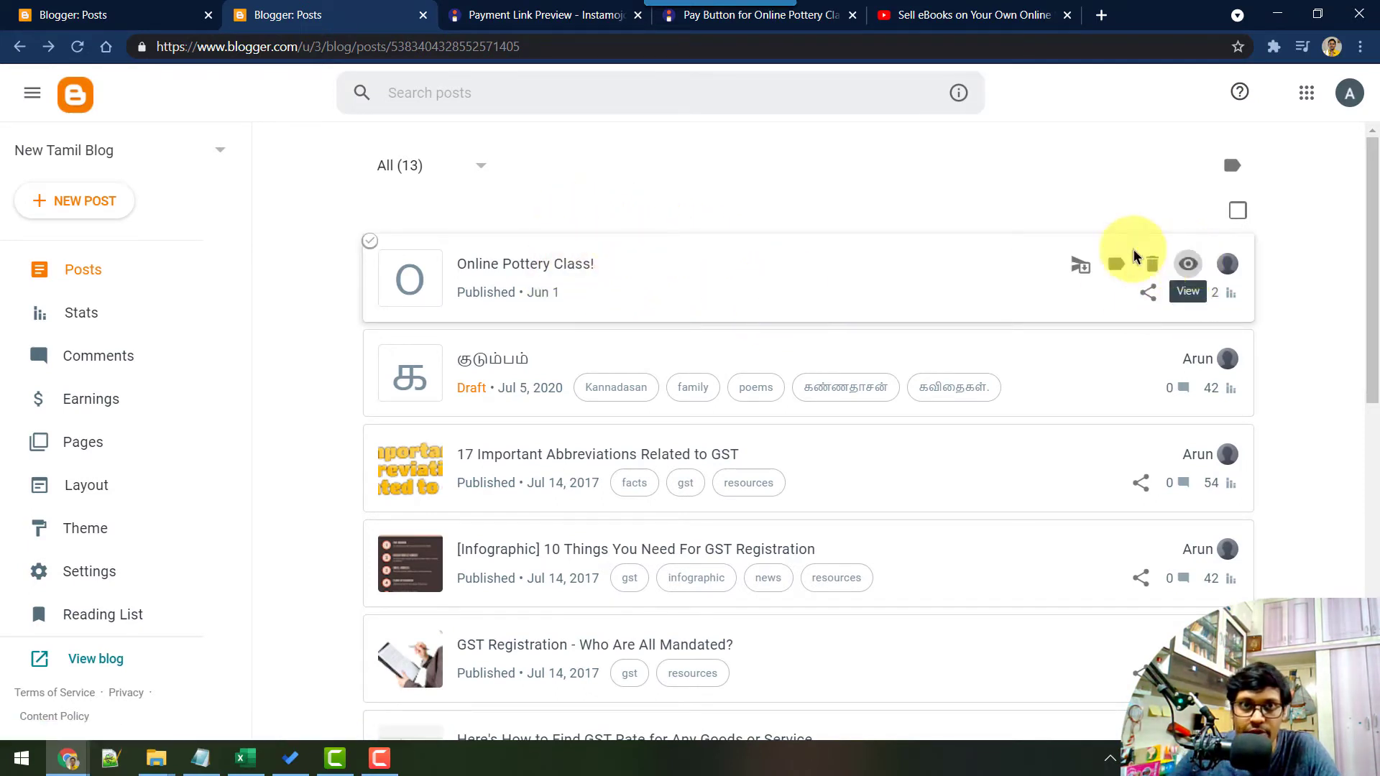
pyautogui.click(1188, 263)
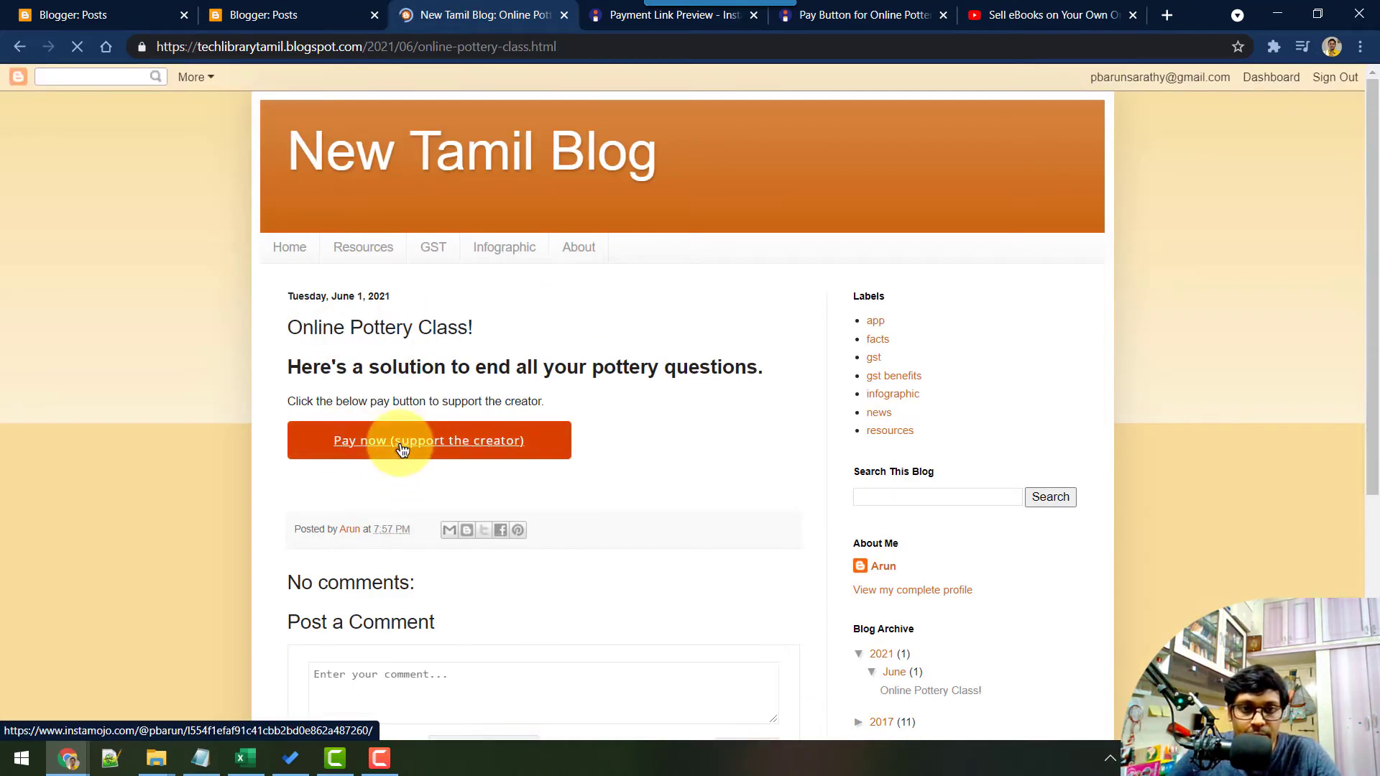
# Open the live post's Pay now button link in an incognito window
pyautogui.click(550, 450)
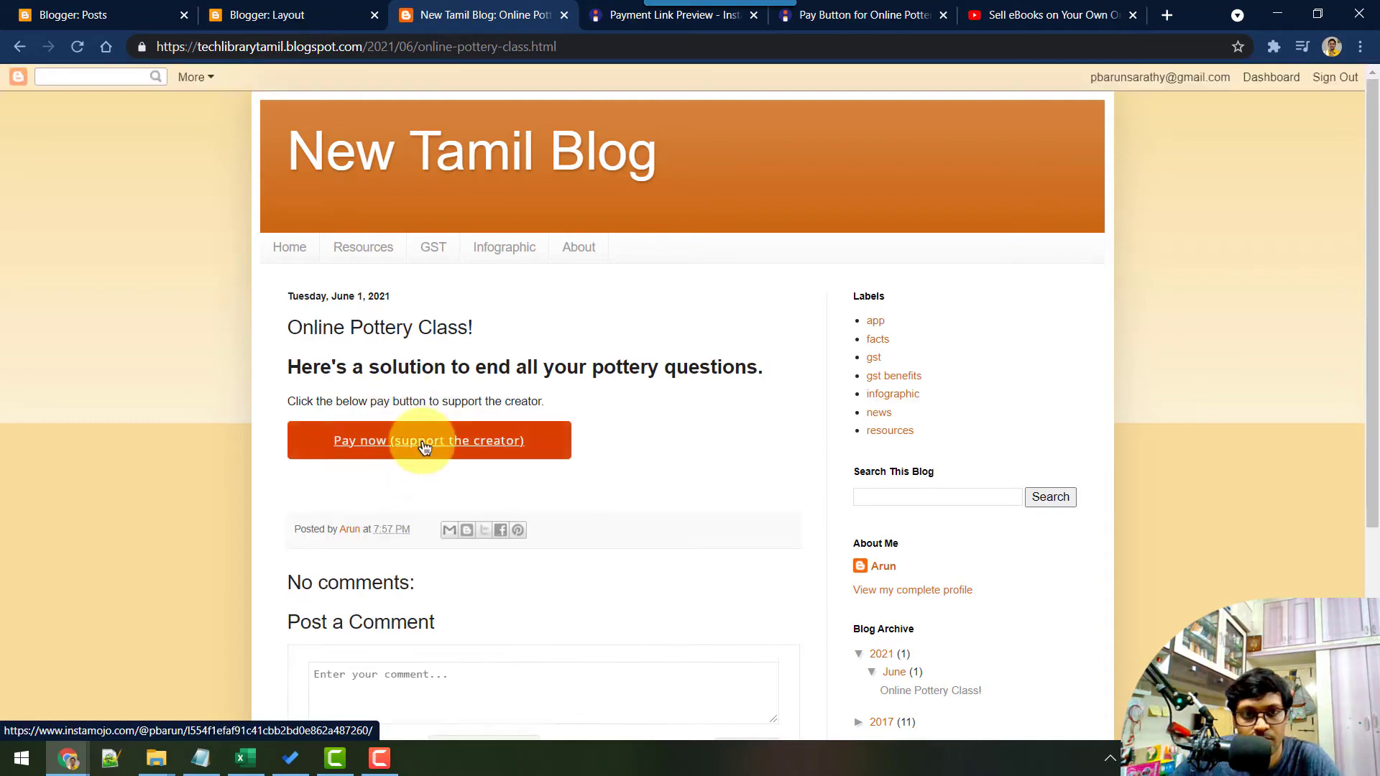
pyautogui.rightClick(424, 441)
pyautogui.click(522, 498)
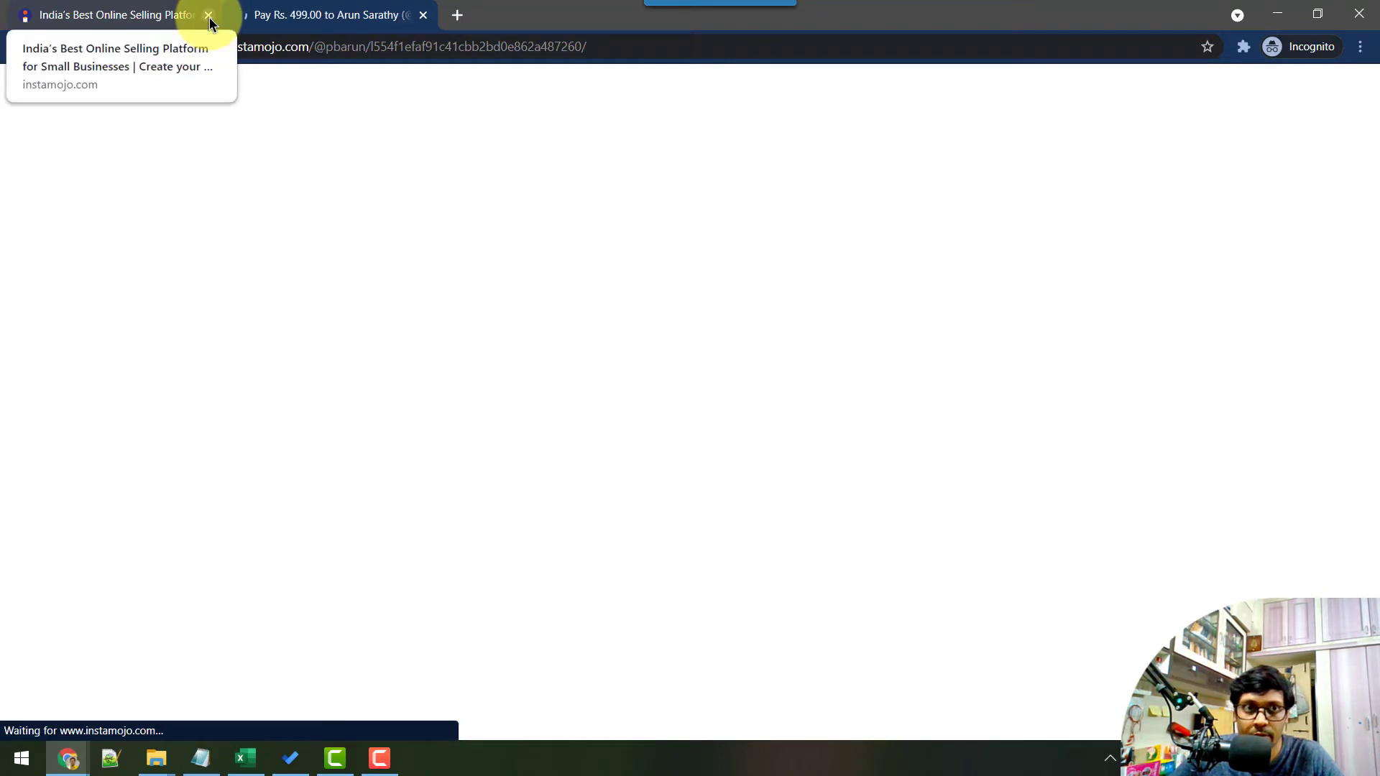
# Enter a test buyer's name, e-mail and phone number and continue to the ₹499 payment
pyautogui.click(209, 15)
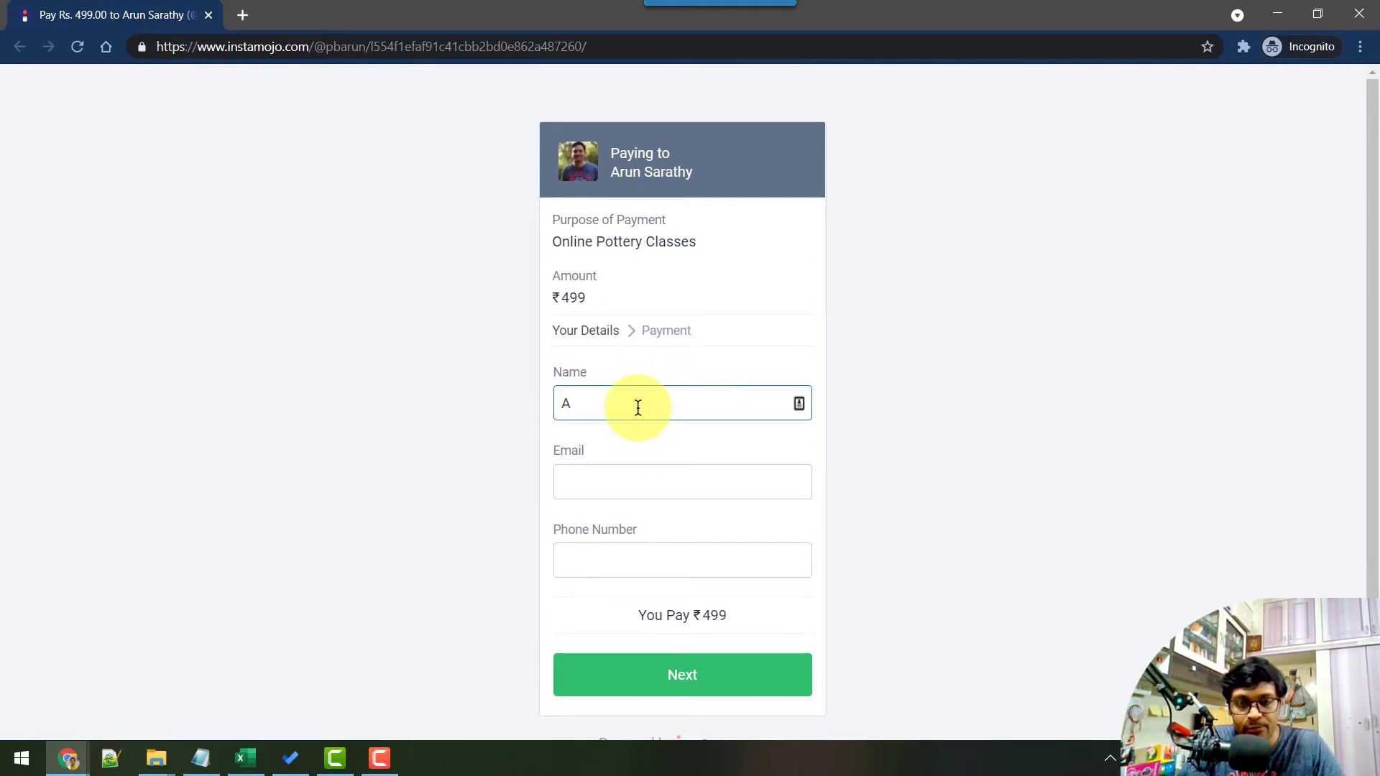
pyautogui.press('BackSpace')
pyautogui.write('First name')
pyautogui.press('Tab')
pyautogui.write('a@')
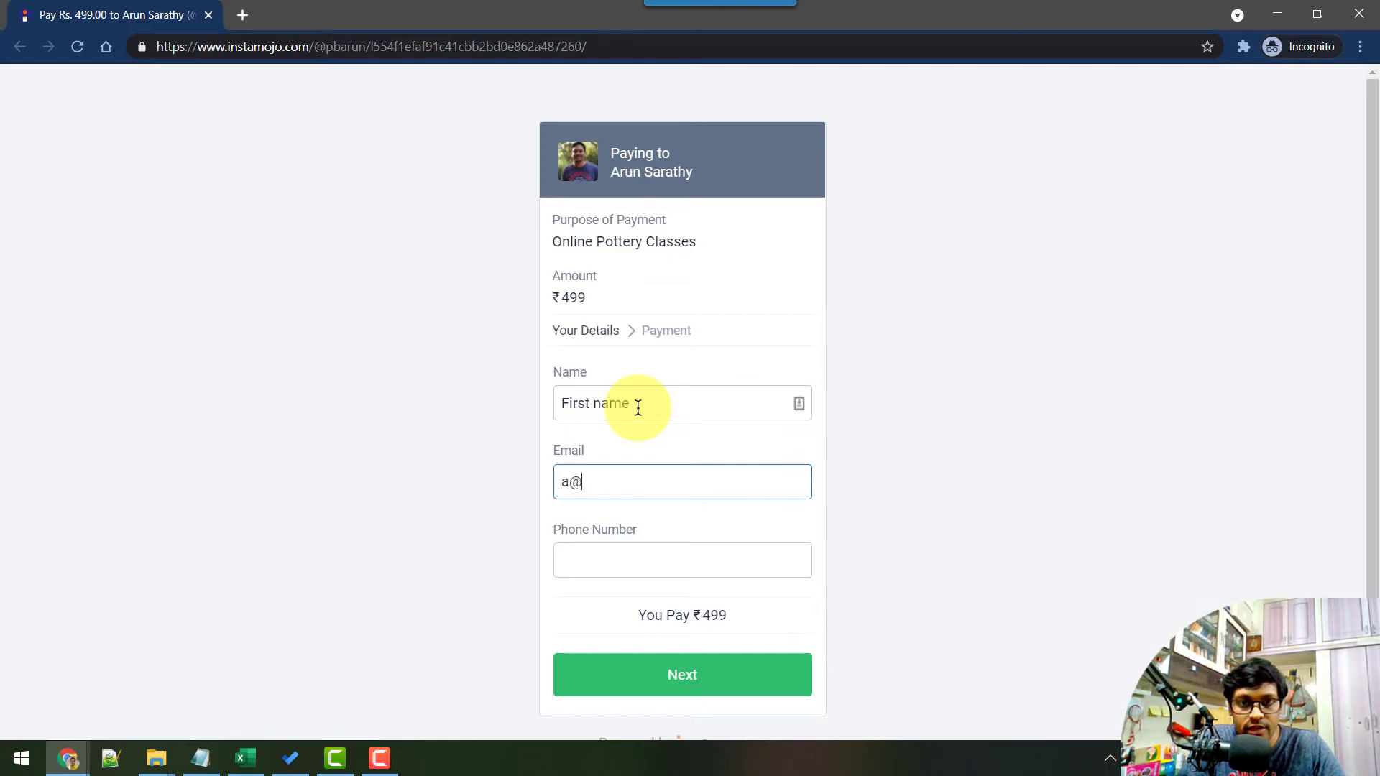
pyautogui.write('a.com')
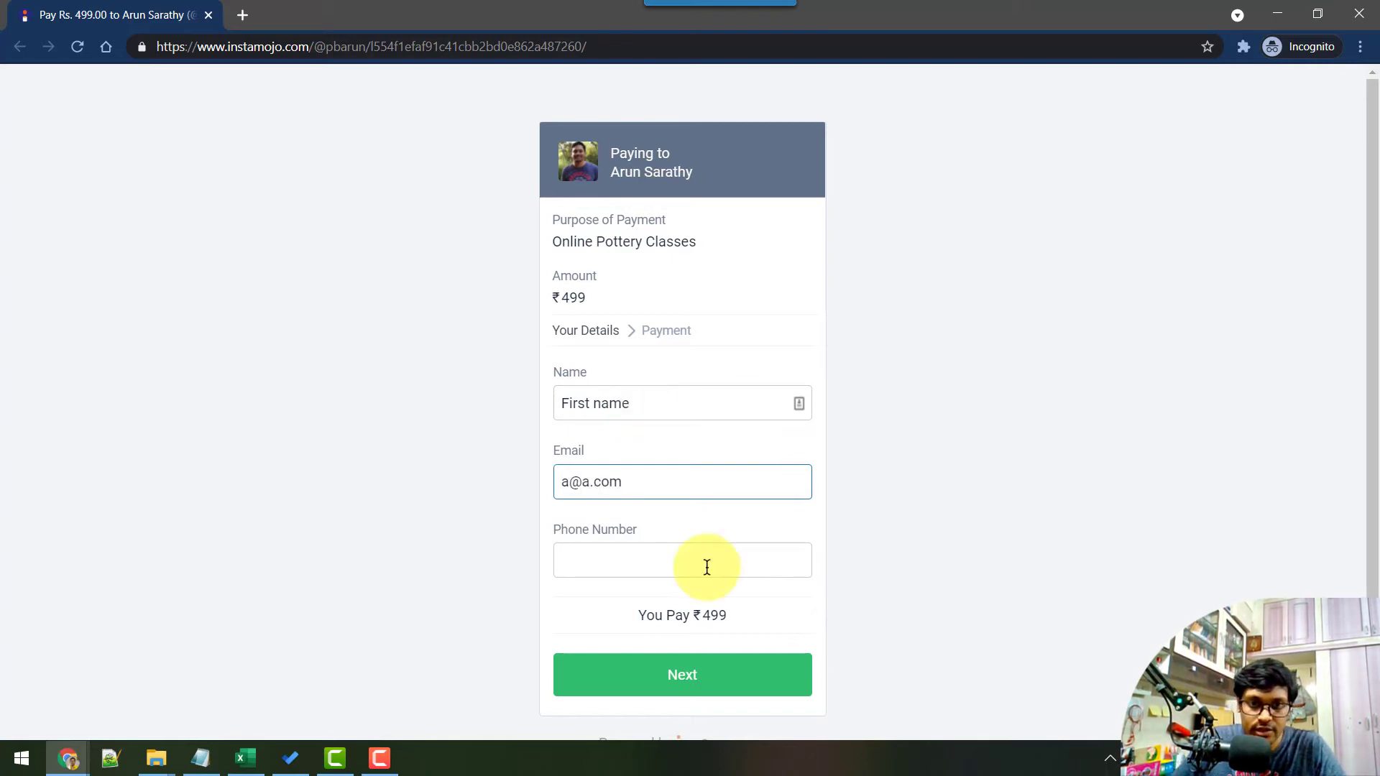
pyautogui.click(704, 568)
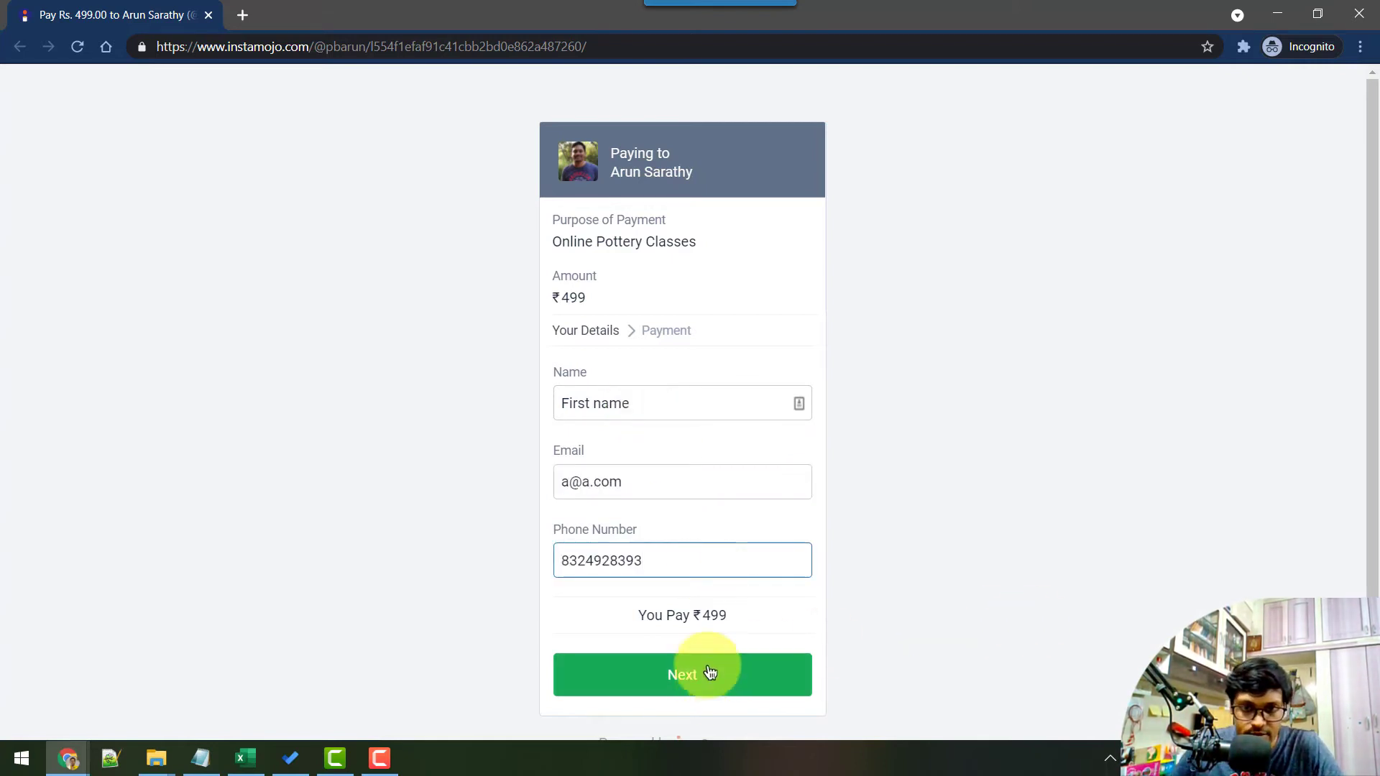
pyautogui.click(711, 672)
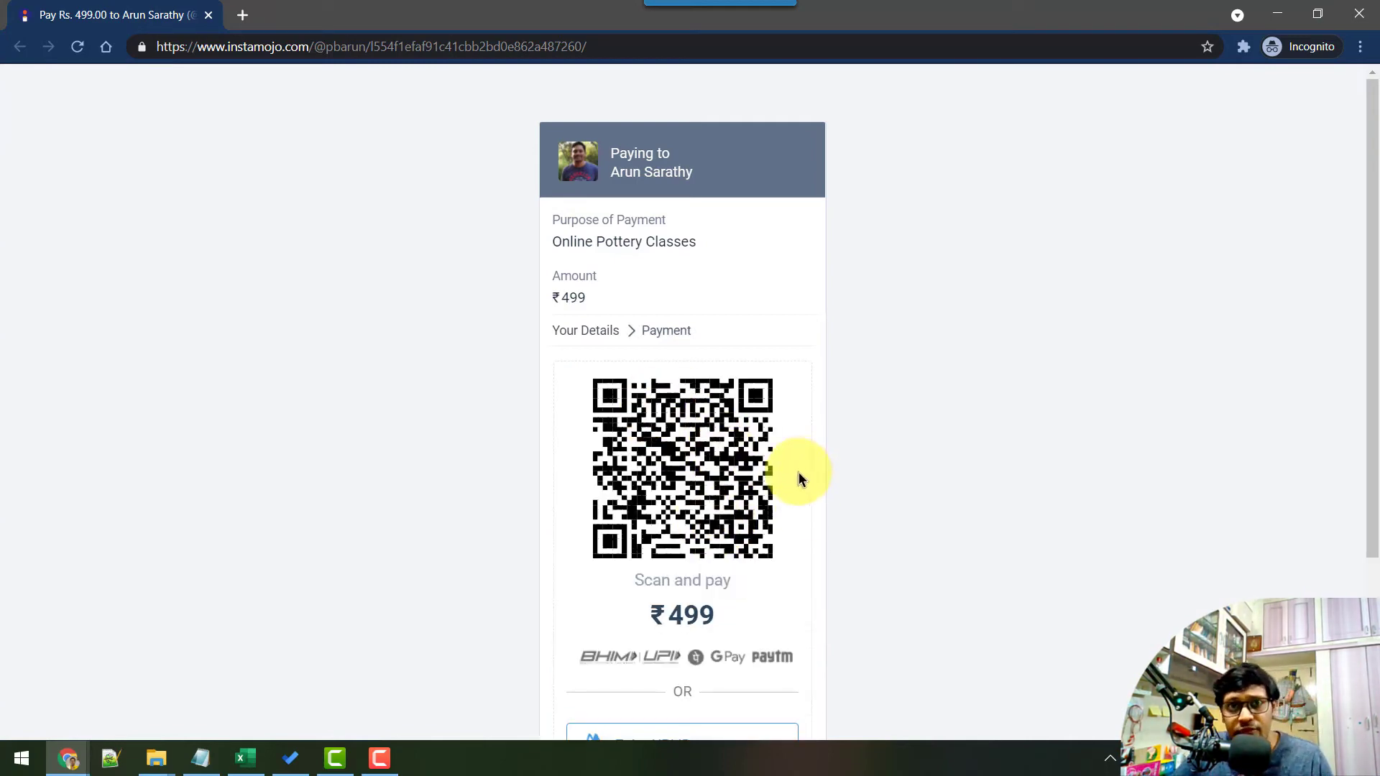
pyautogui.scroll(-1, 745, 394)
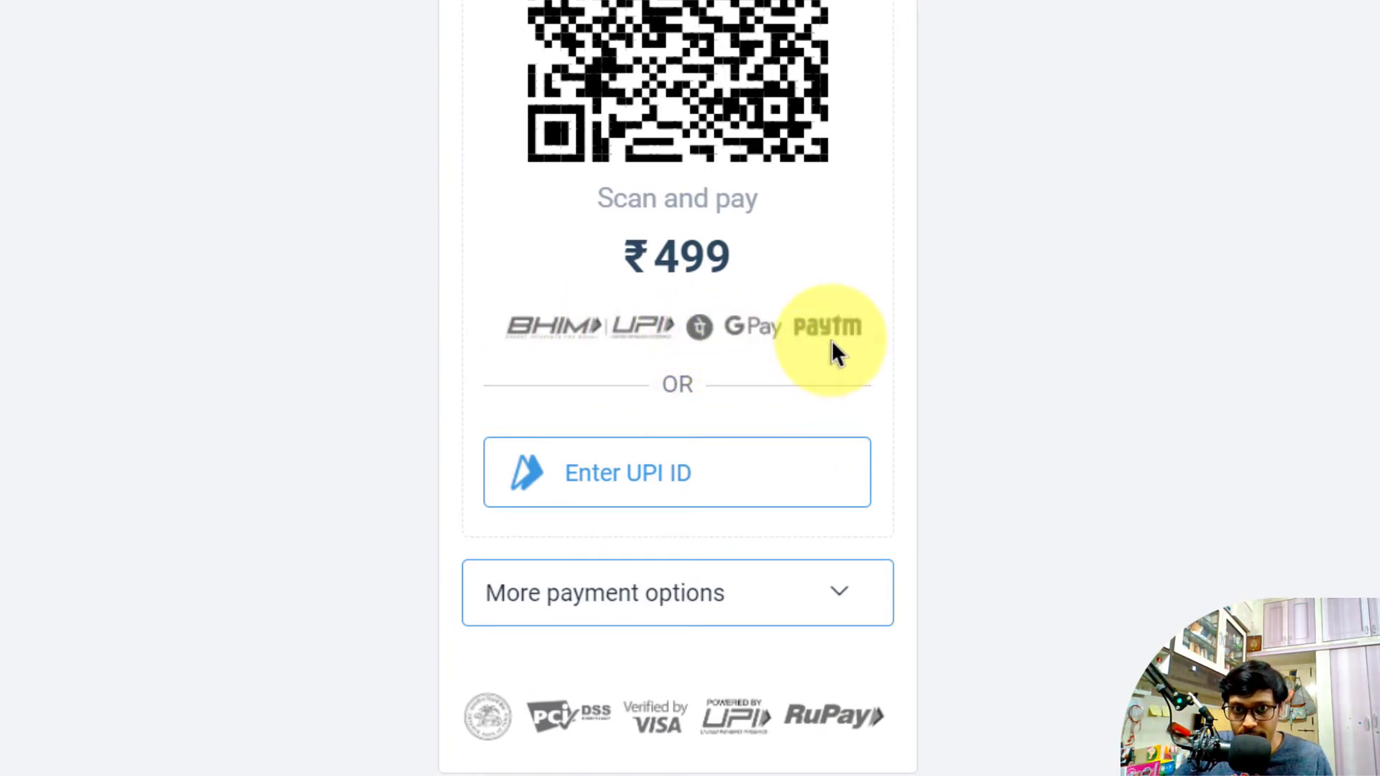
pyautogui.click(714, 487)
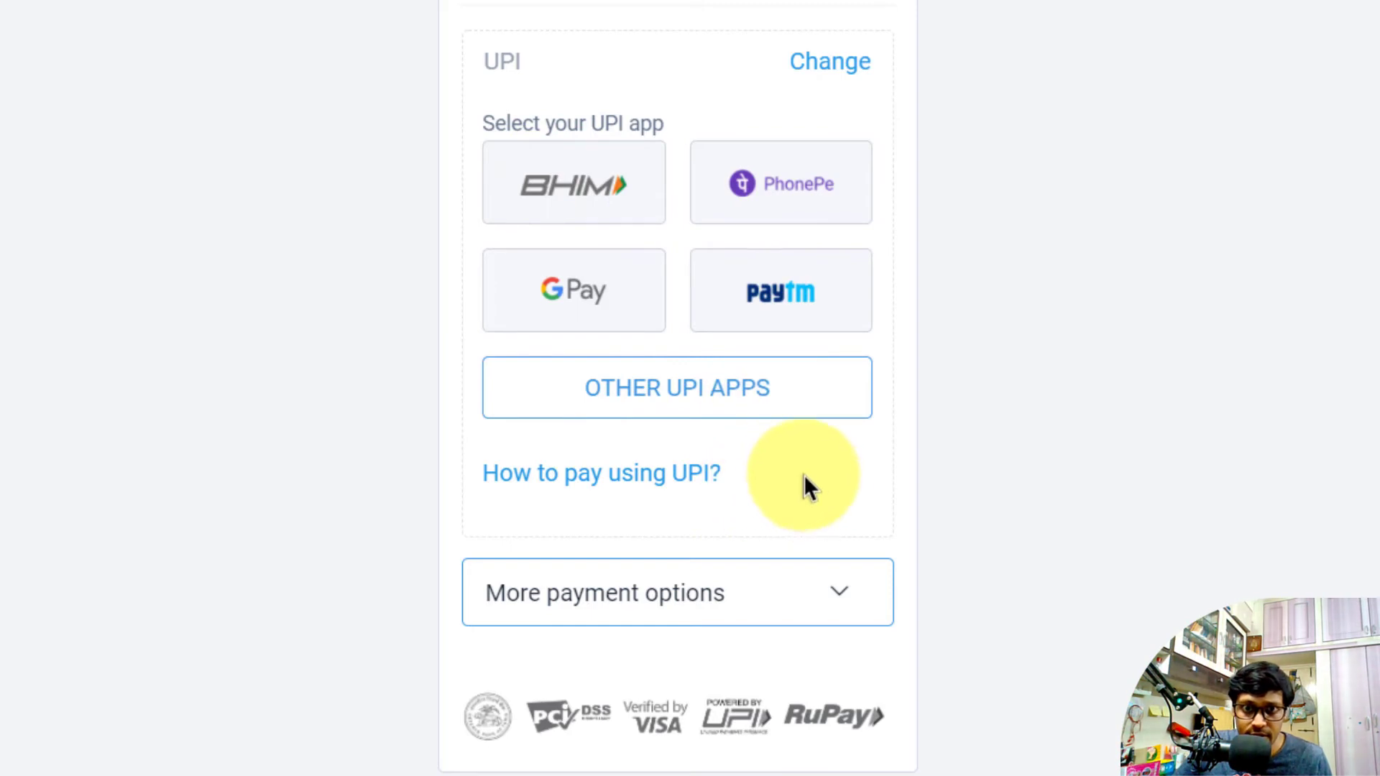
pyautogui.click(715, 593)
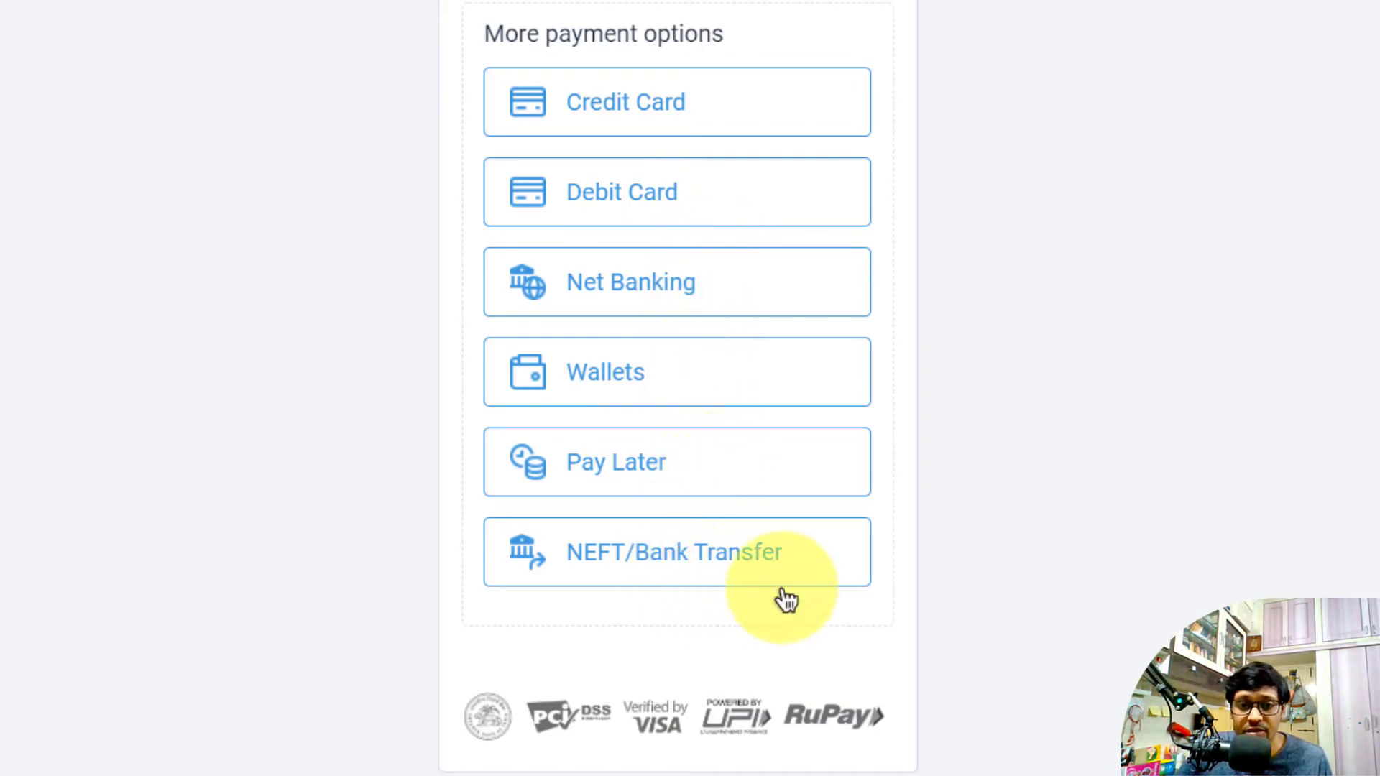
pyautogui.scroll(3, 773, 161)
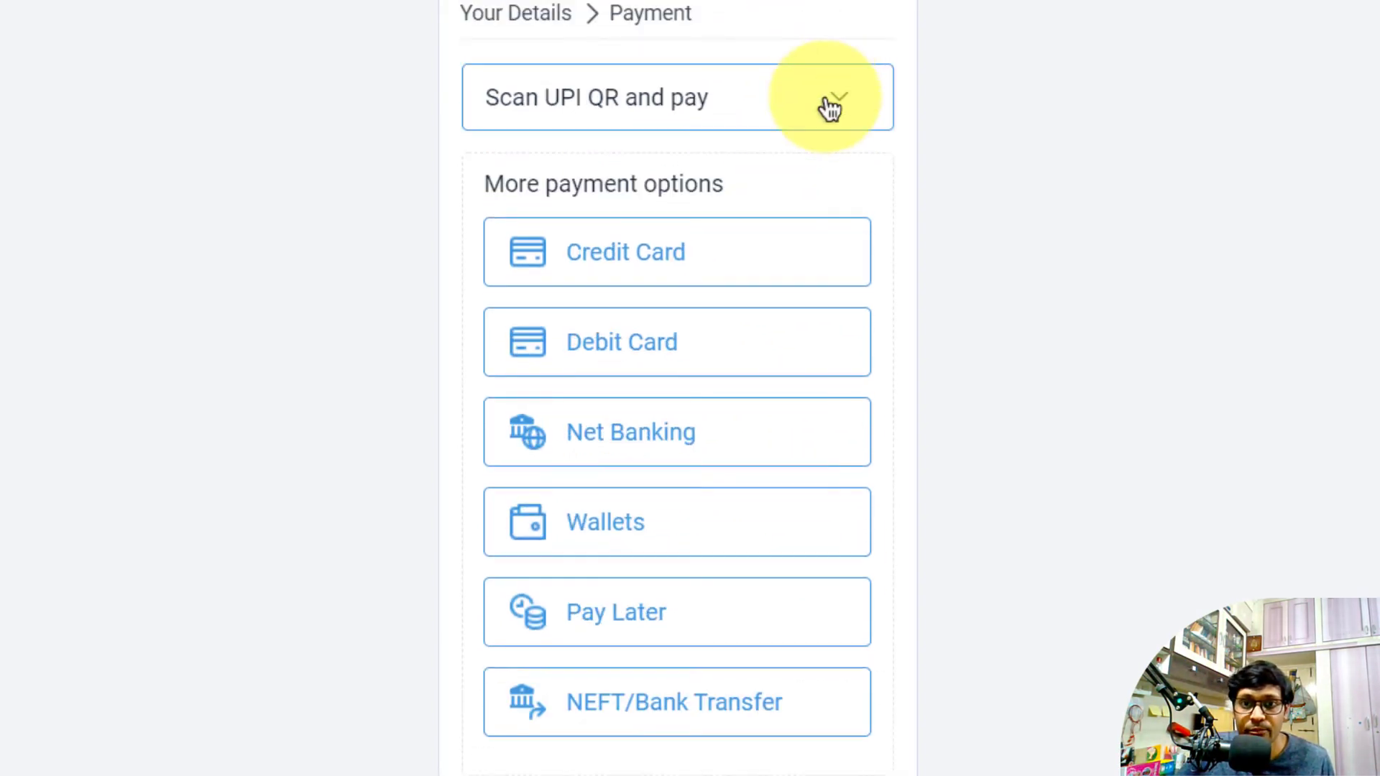
pyautogui.click(836, 99)
pyautogui.scroll(3, 835, 131)
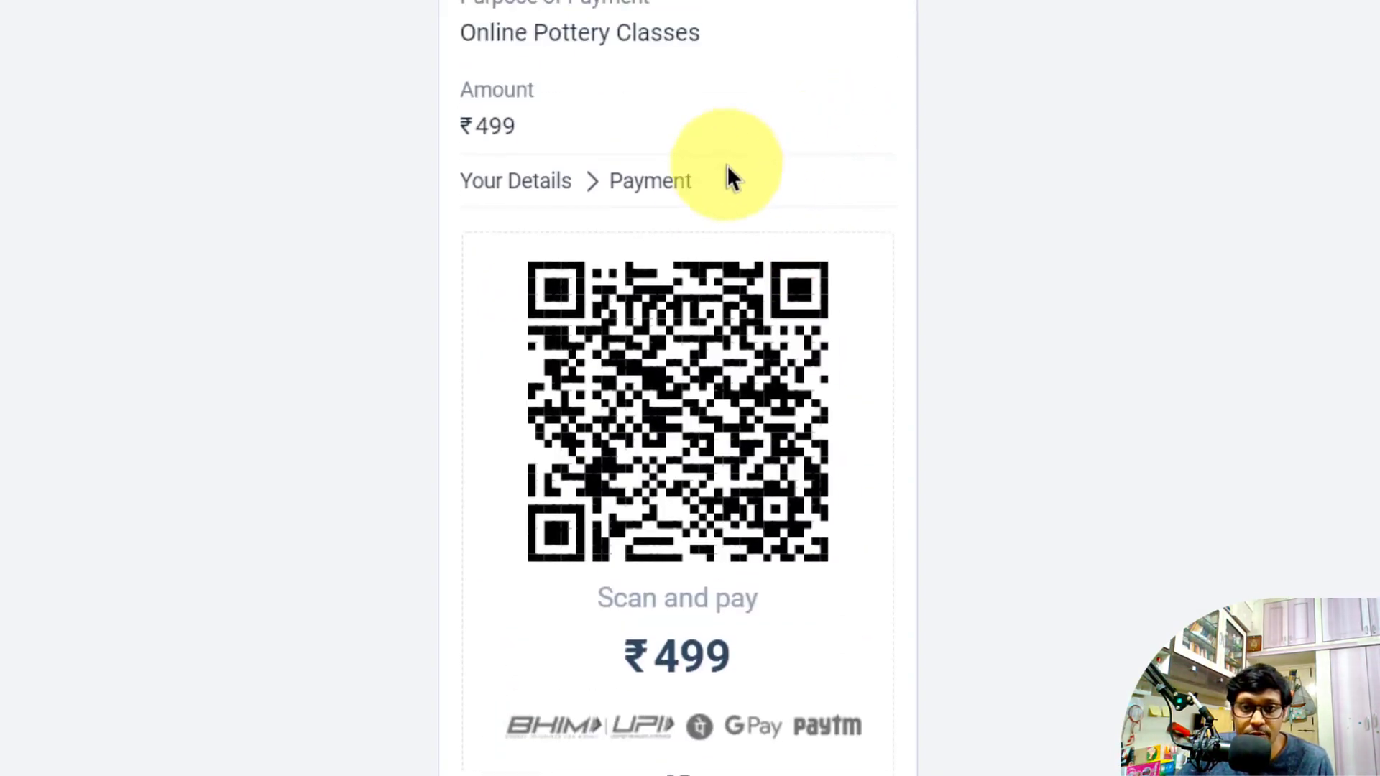
pyautogui.scroll(-1, 721, 194)
pyautogui.scroll(1, 708, 158)
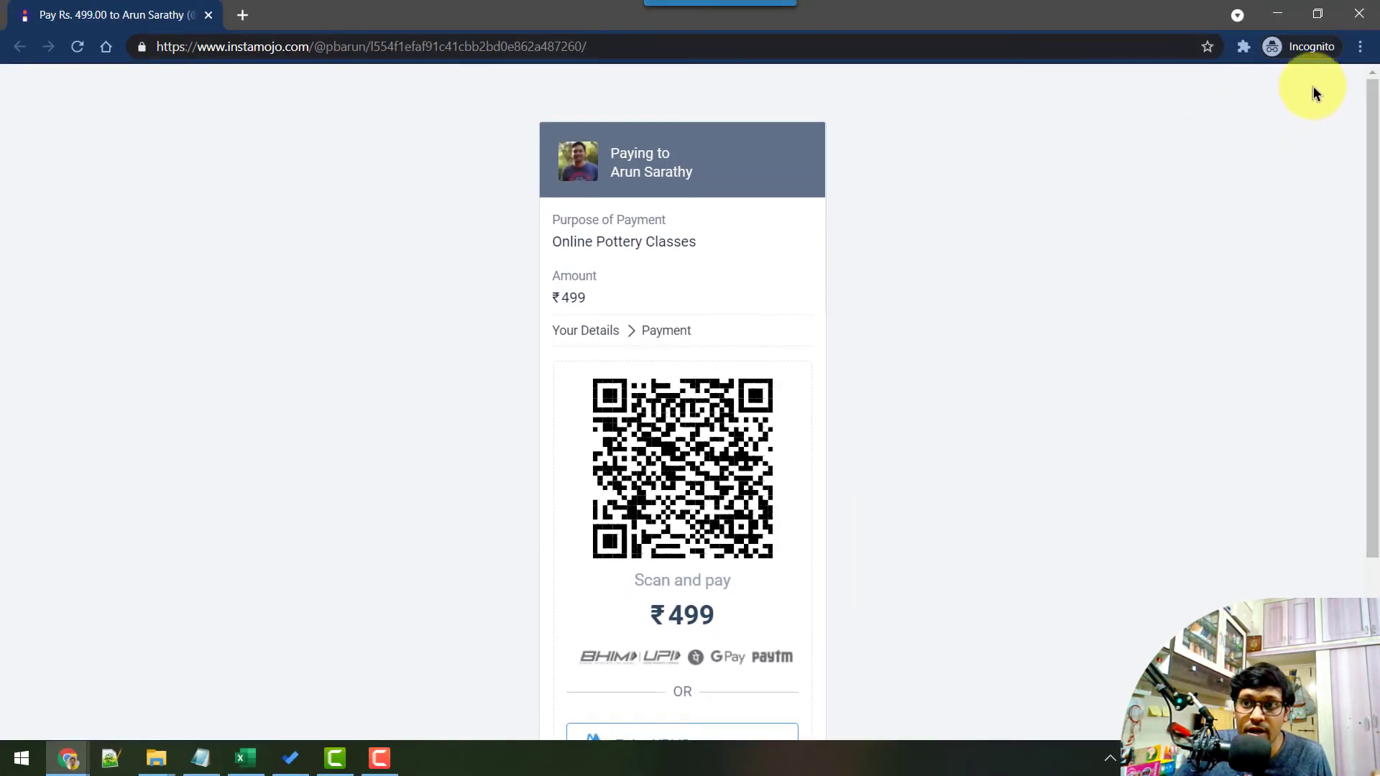
# Return to the Instamojo tab and open Settings at the Payment Settings section
pyautogui.click(1274, 15)
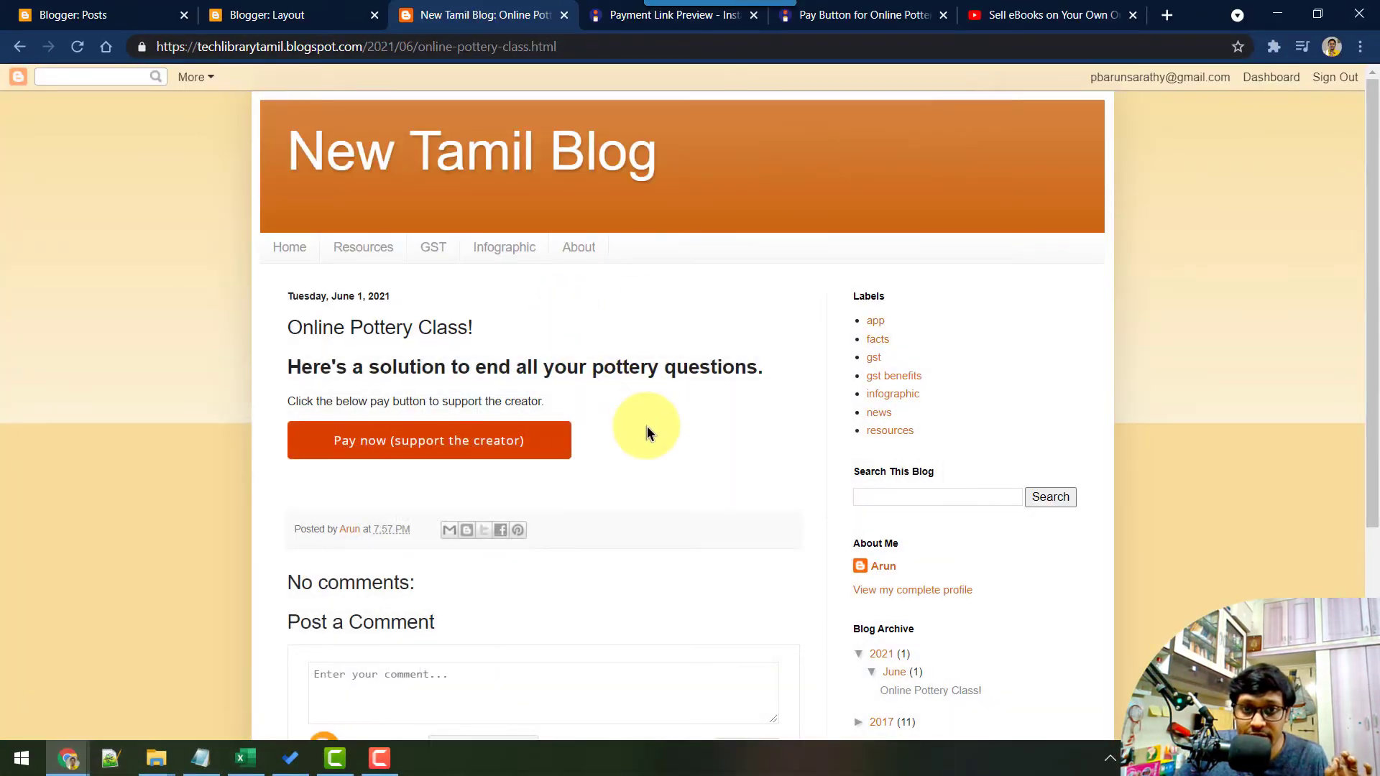
pyautogui.click(621, 19)
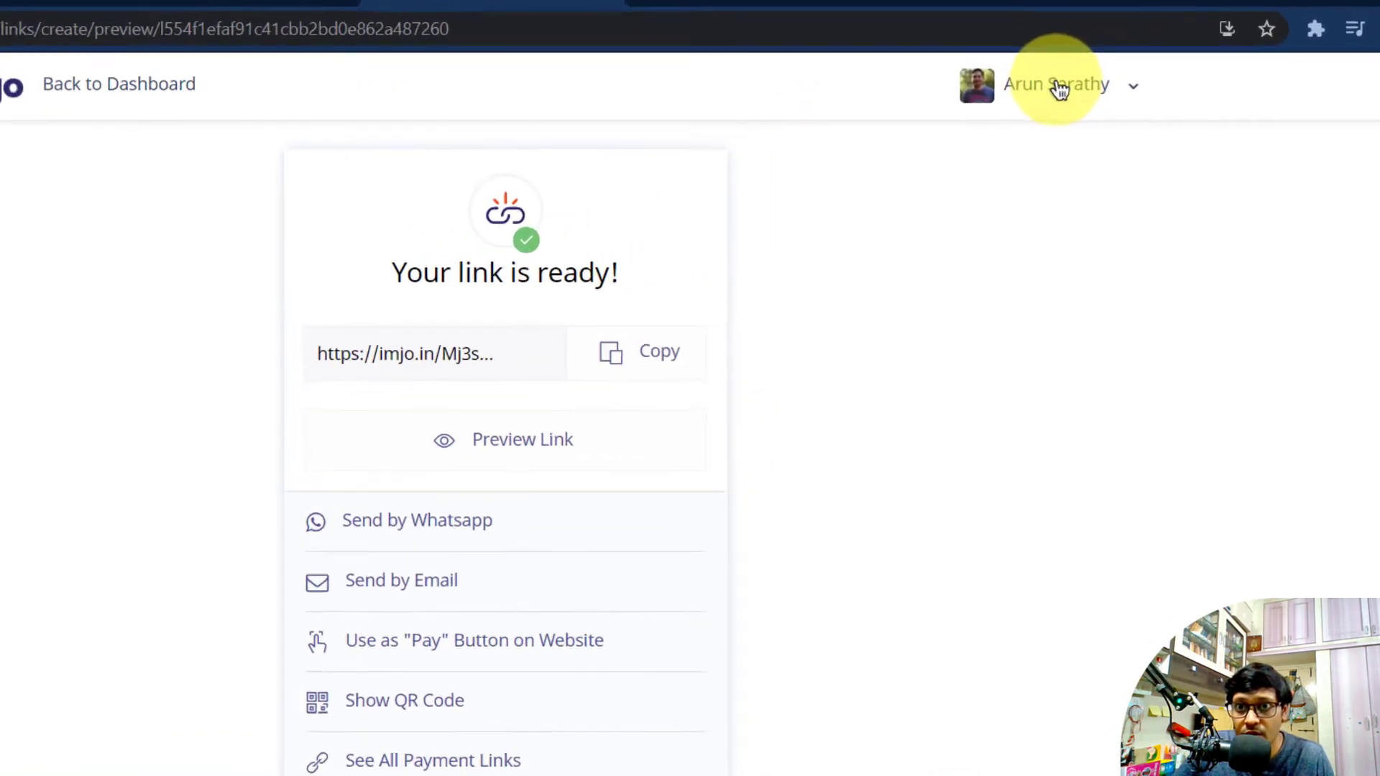
pyautogui.click(1059, 88)
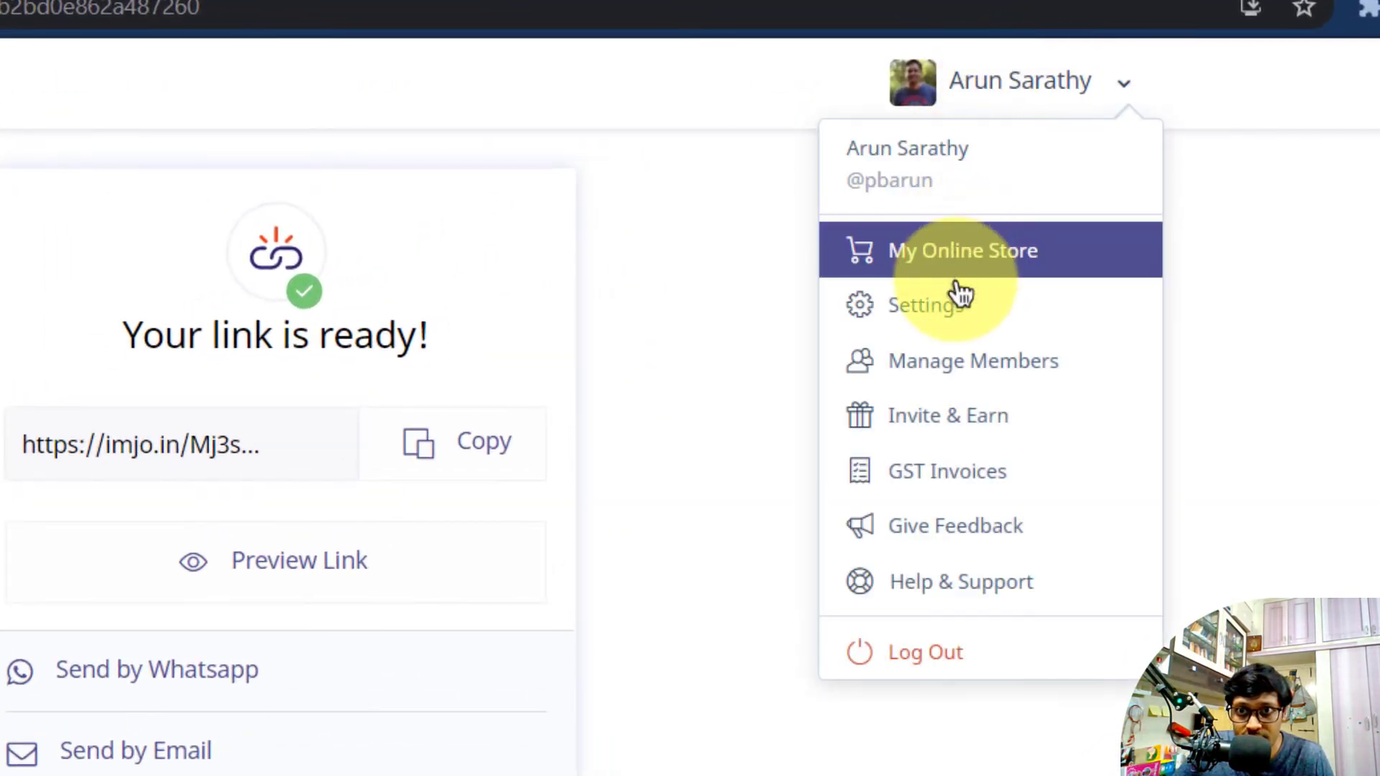
pyautogui.click(961, 313)
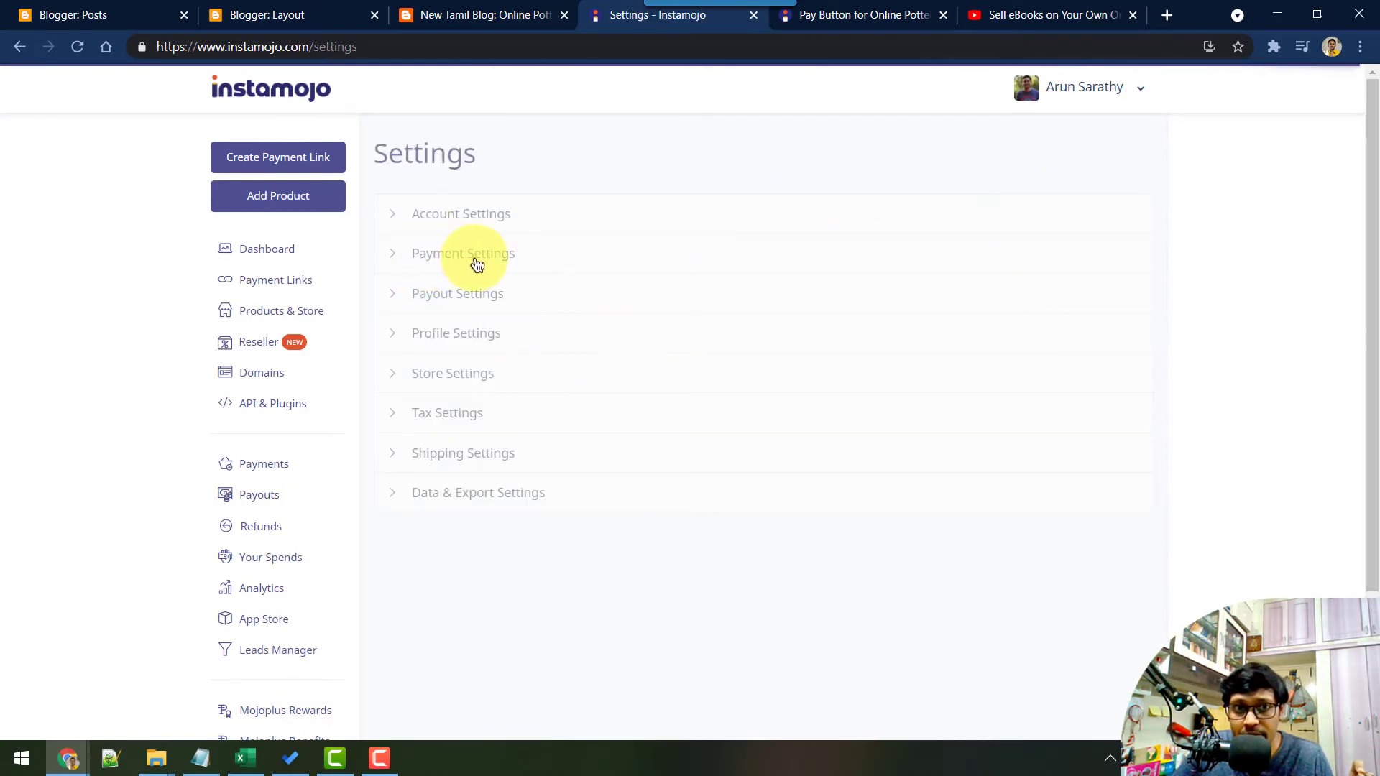
pyautogui.click(478, 262)
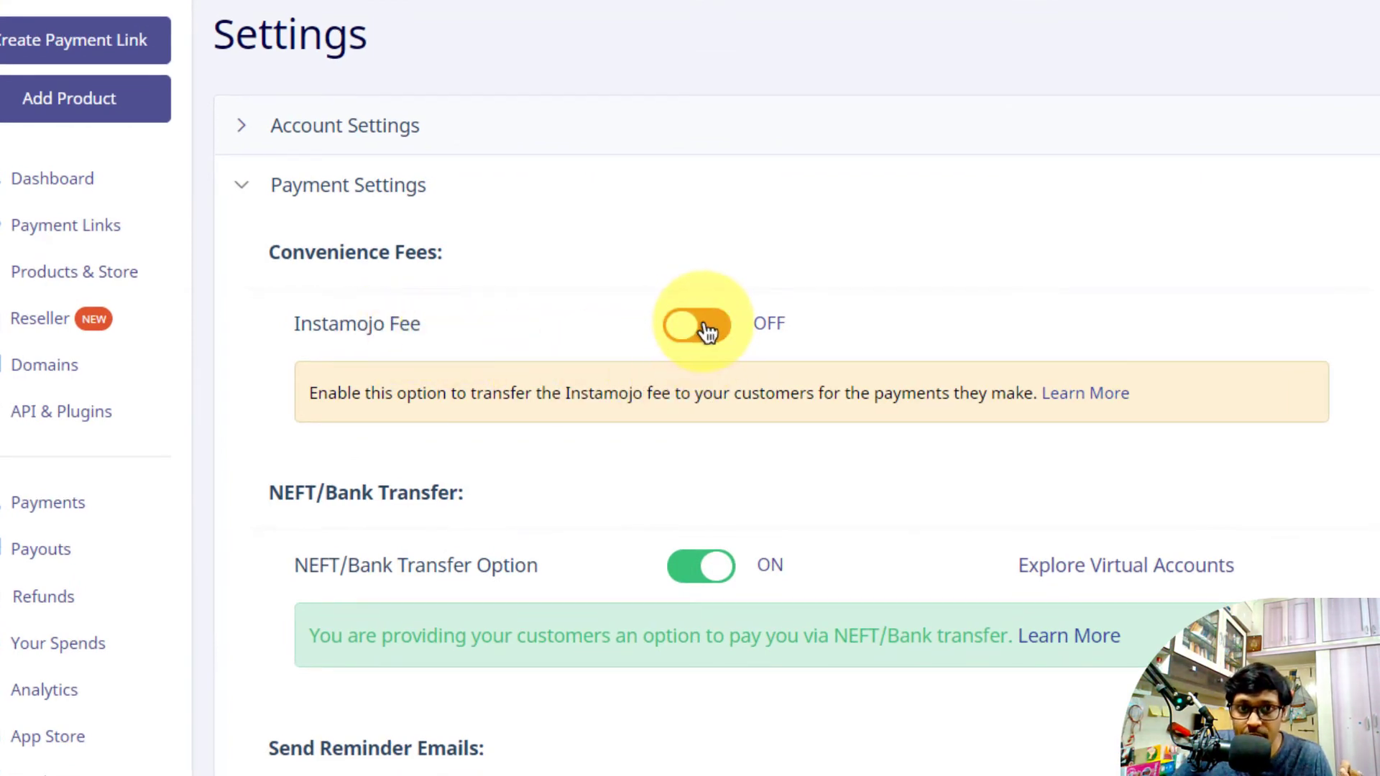
# Switch the Instamojo Fee (3%+Rs 3) convenience charge on, then return to Payment Links
pyautogui.click(707, 330)
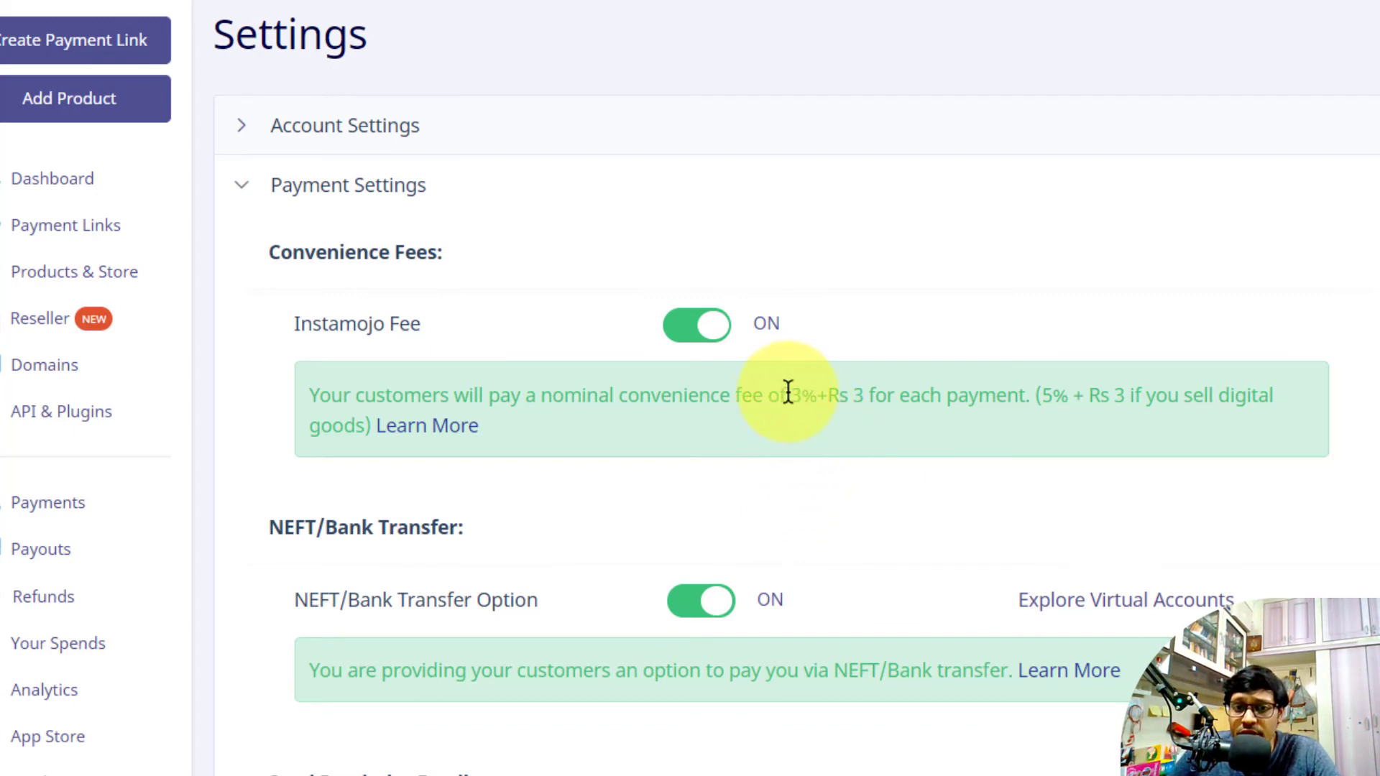
pyautogui.moveTo(788, 394); pyautogui.dragTo(875, 394)
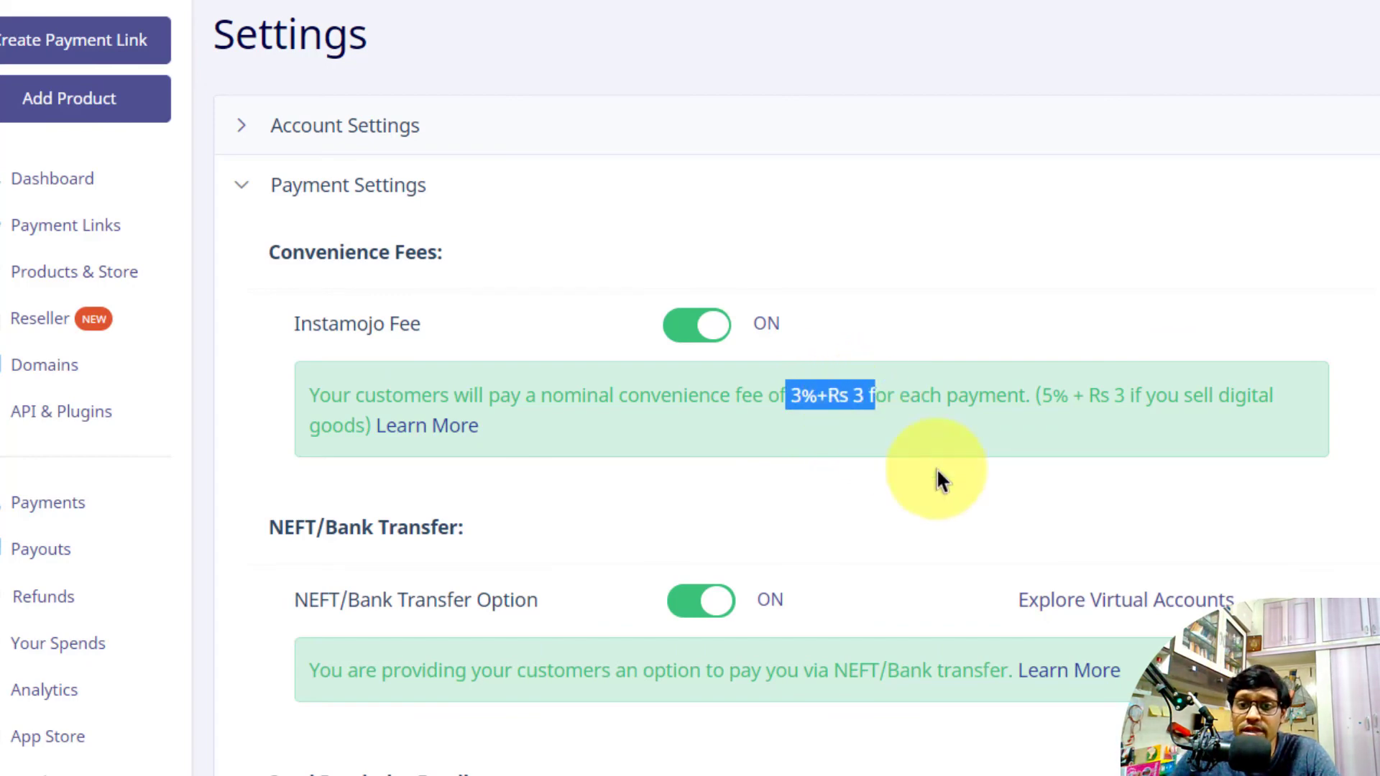
pyautogui.click(907, 412)
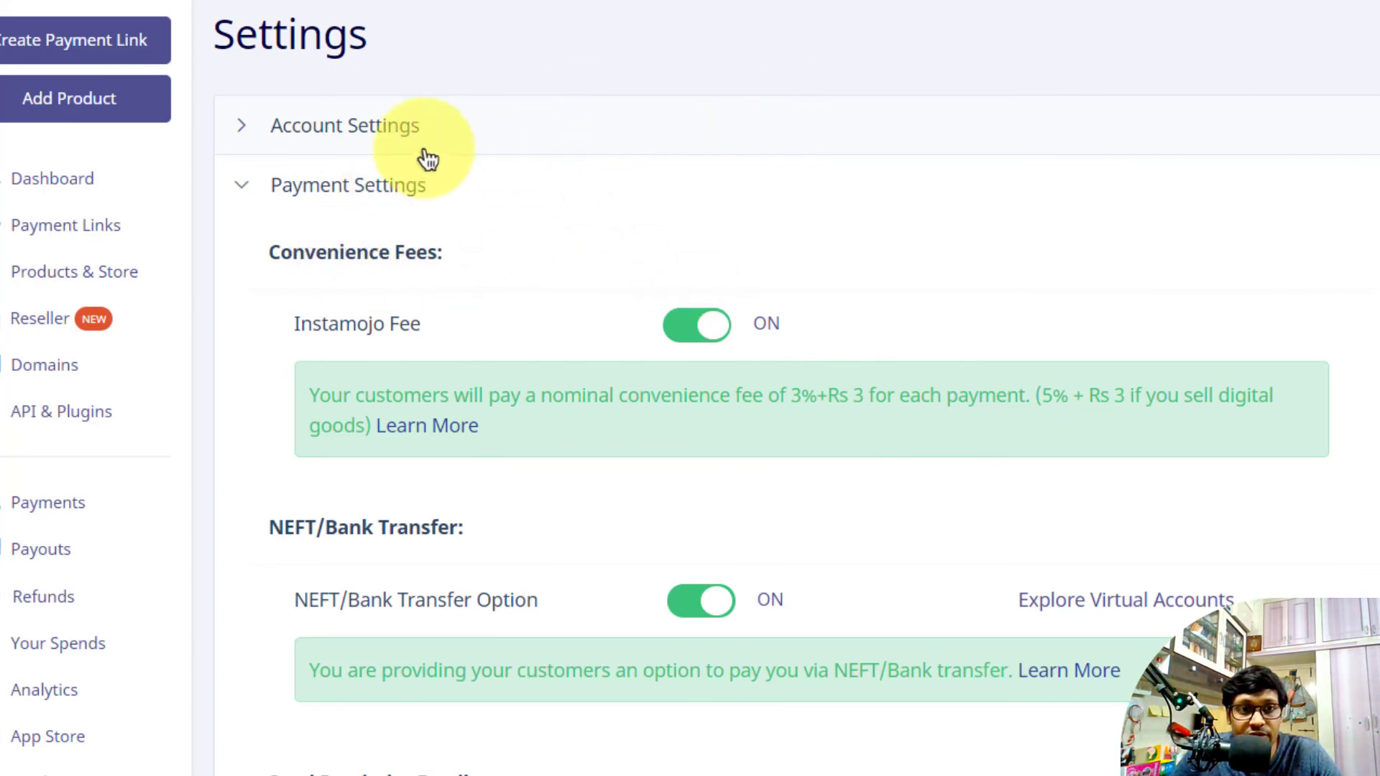
pyautogui.click(85, 230)
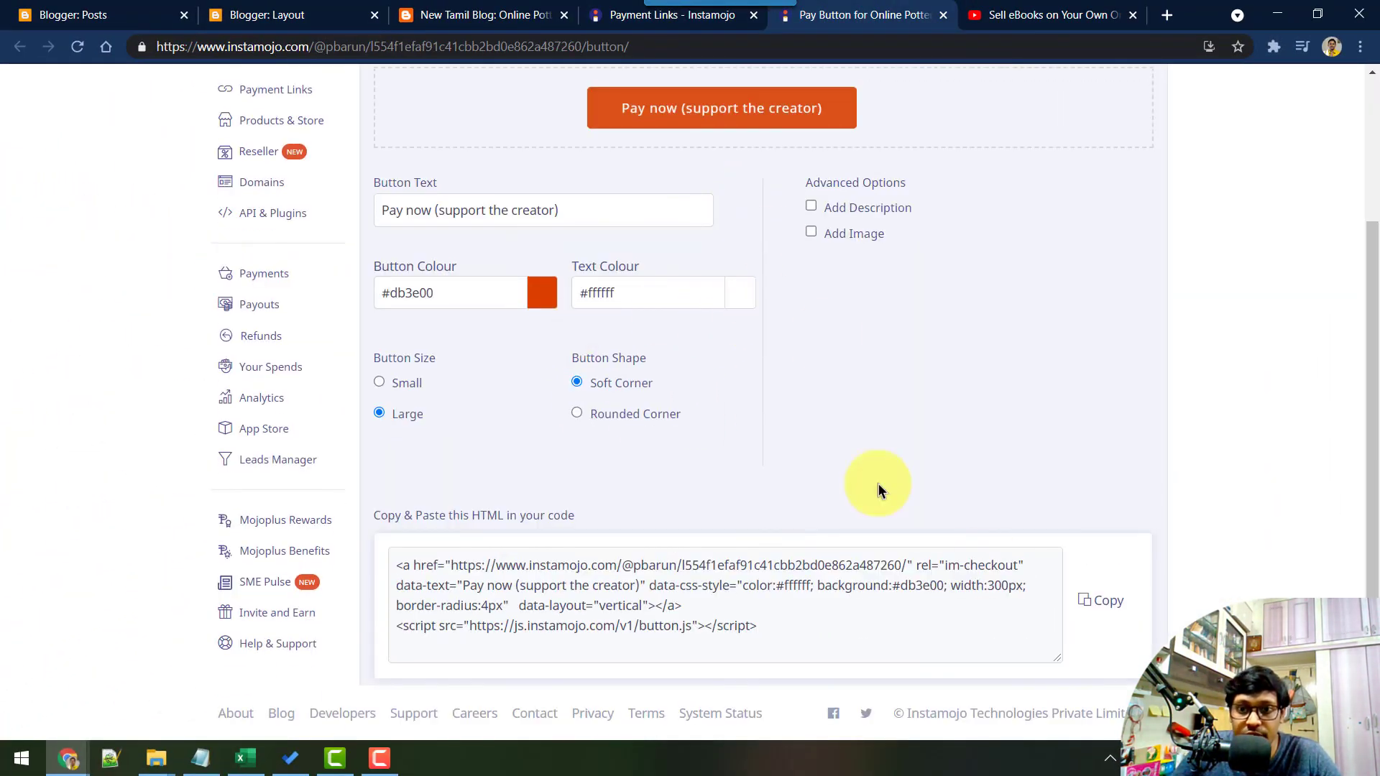
# Move between the blog post, pay-button settings and Payment Links tabs, ending on the post
pyautogui.click(426, 18)
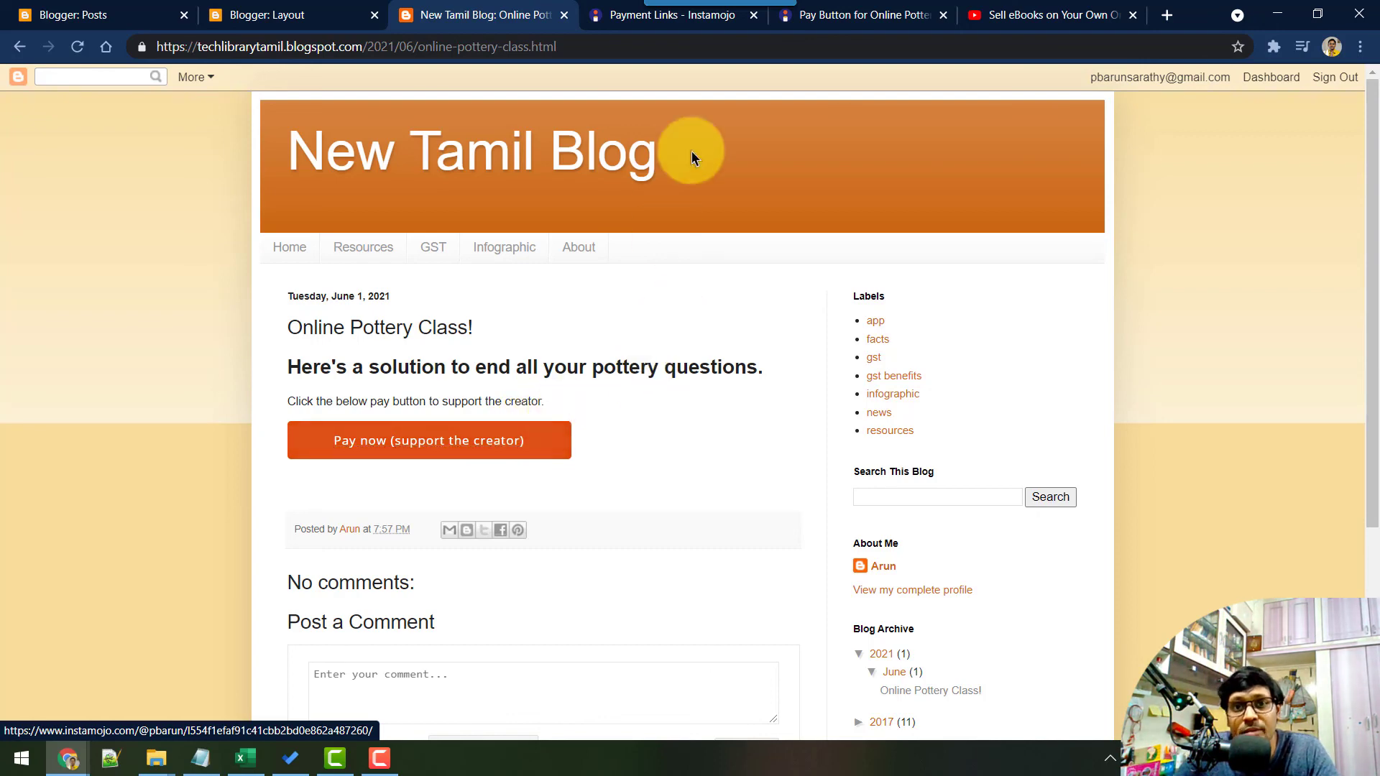
pyautogui.click(863, 15)
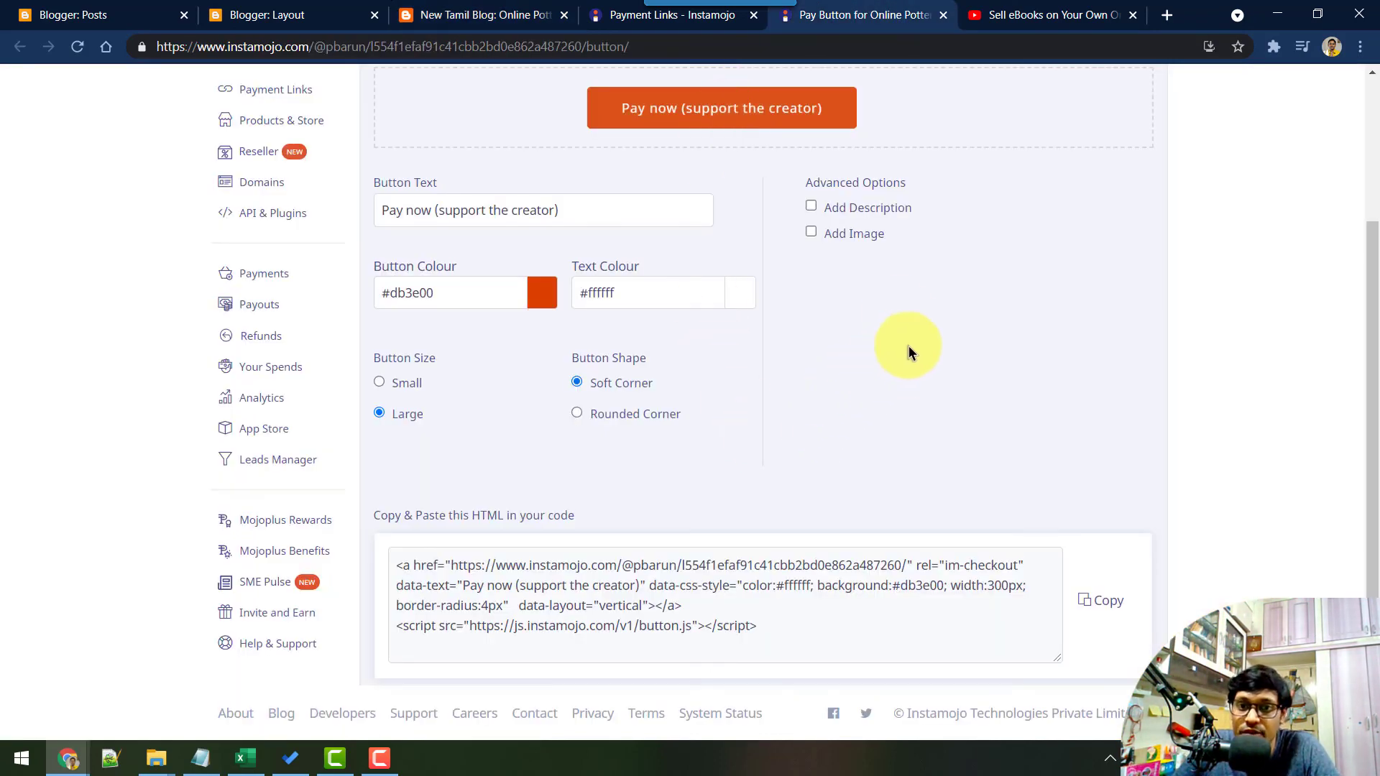
pyautogui.scroll(3, 902, 331)
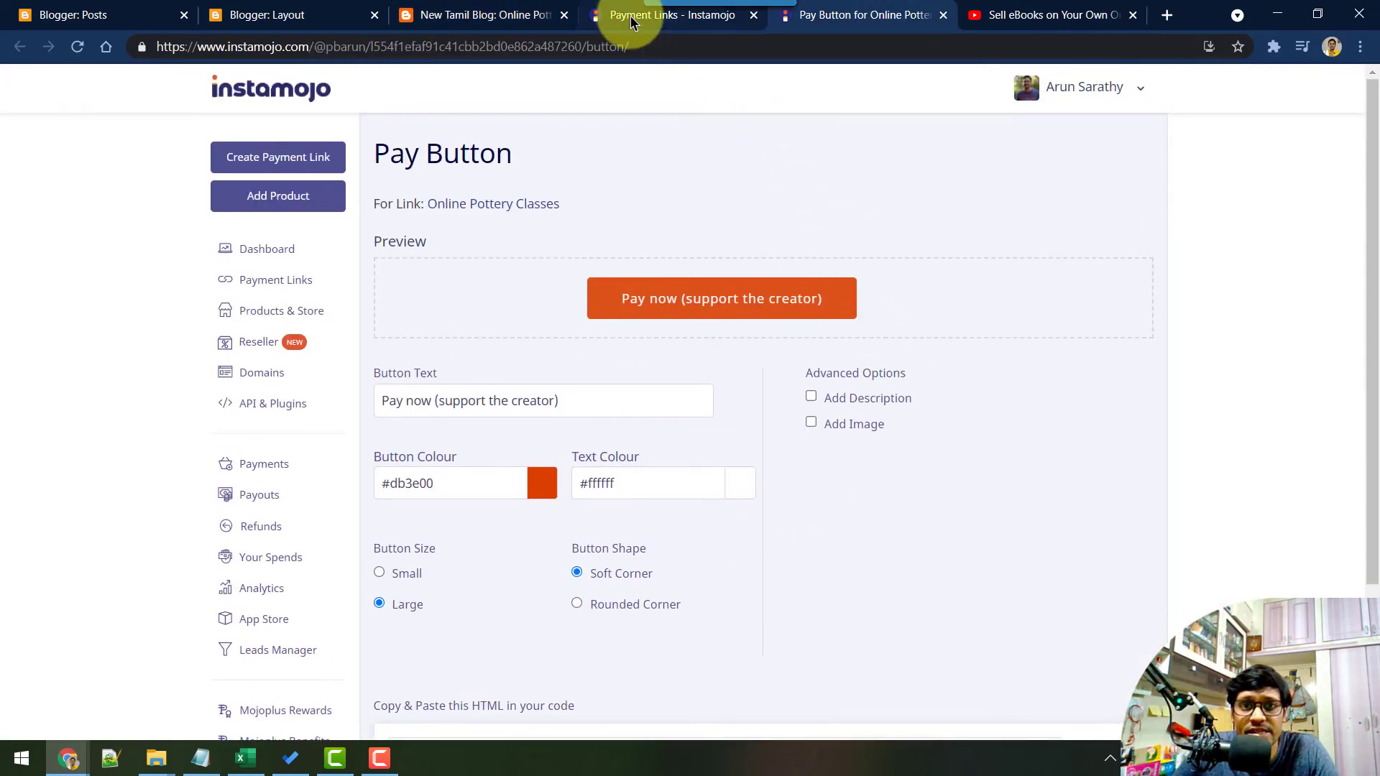
pyautogui.click(636, 18)
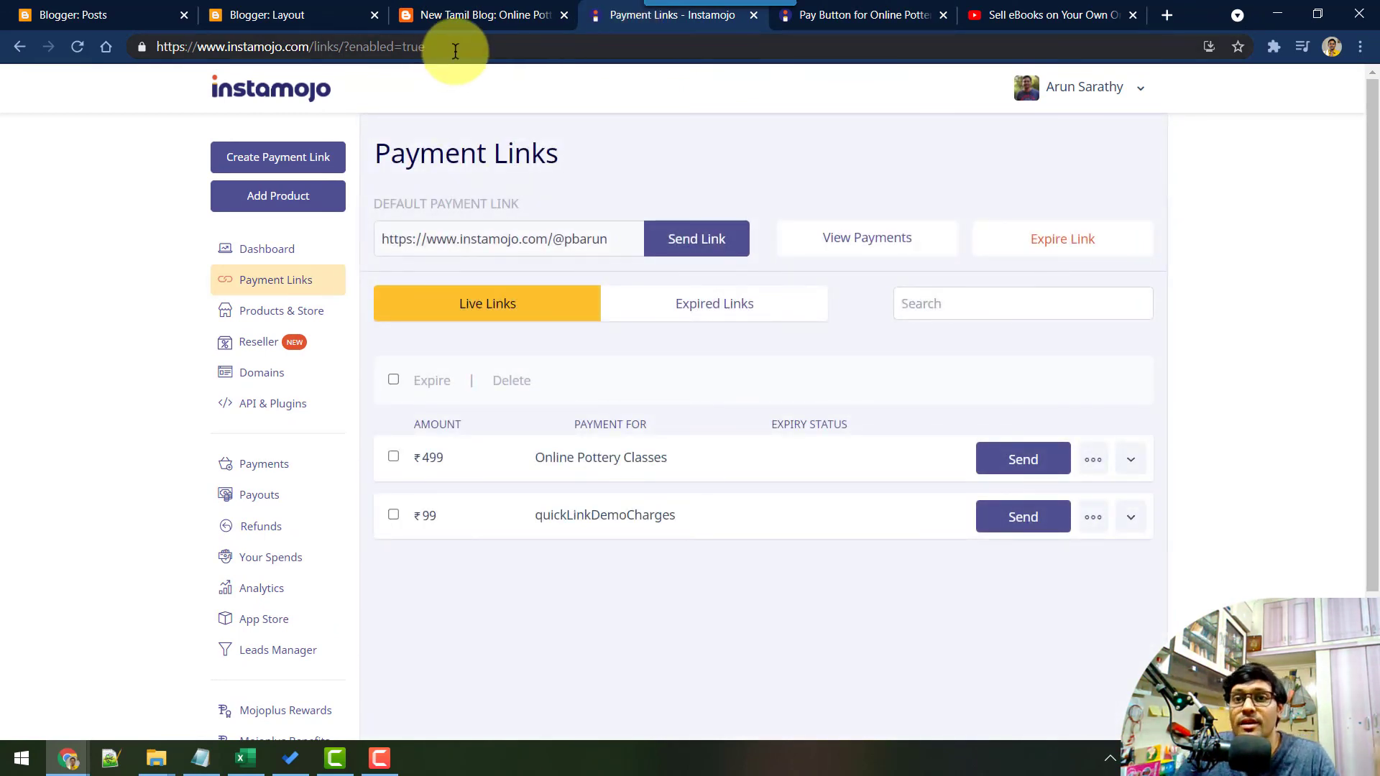
pyautogui.click(478, 15)
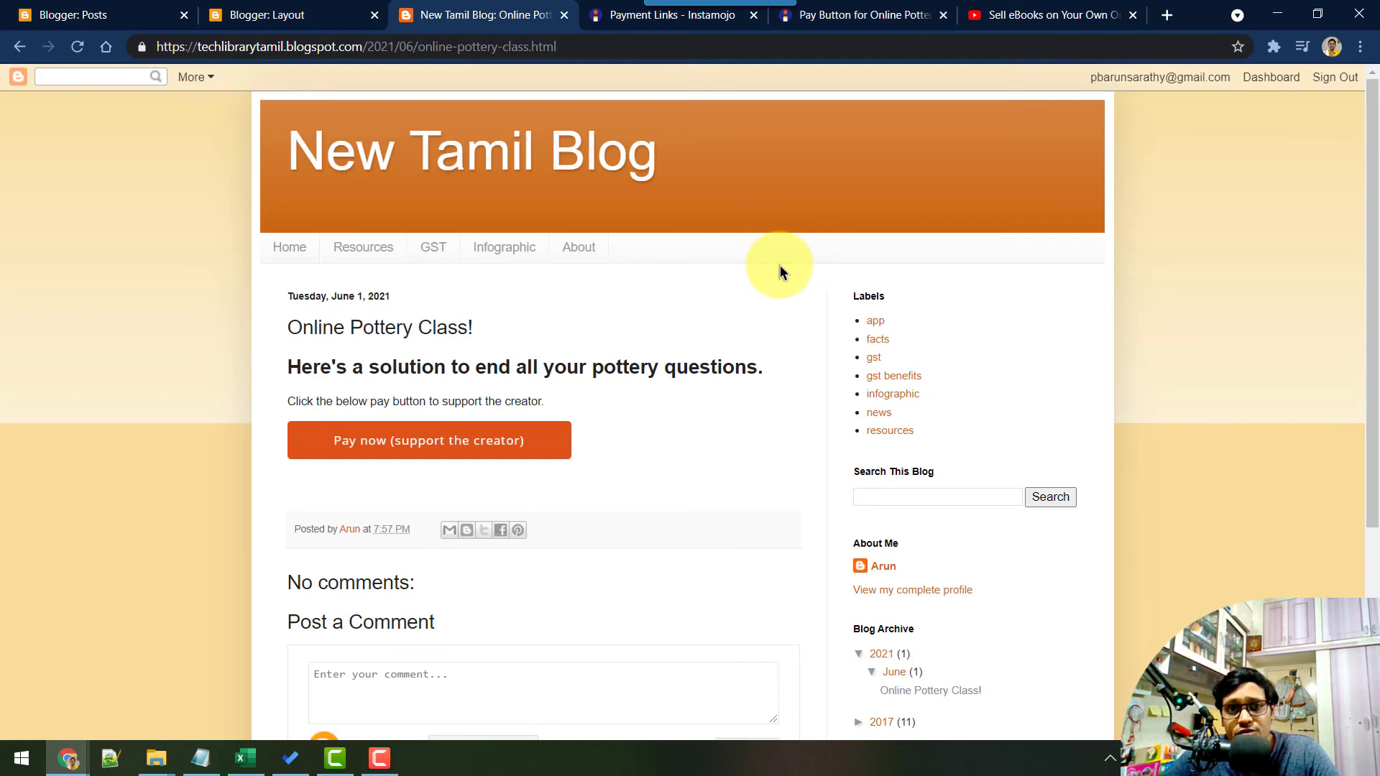